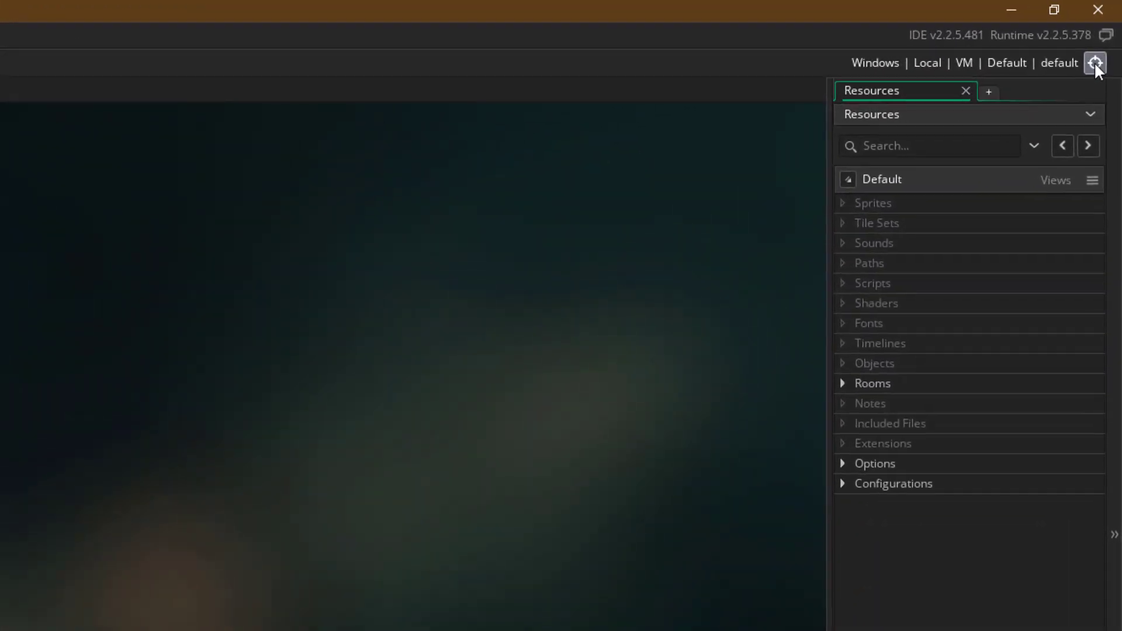
Check the Targets Config list, then expand Configurations and Options to show default and platform options.
{"action": "left_click", "coordinate": [1096, 64]}
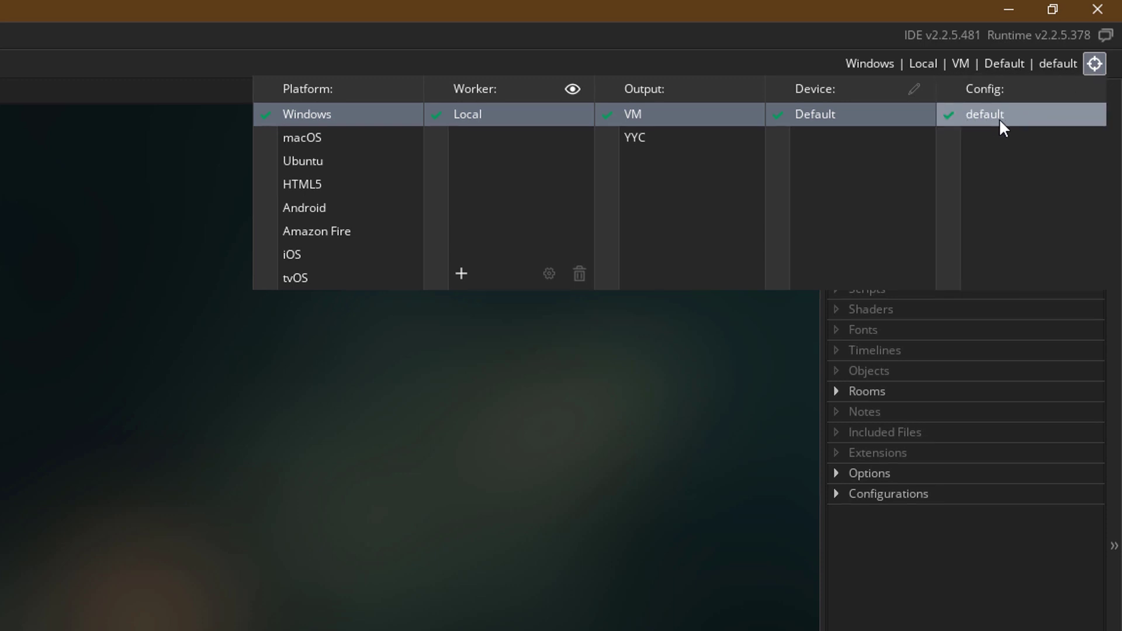
{"action": "left_click", "coordinate": [894, 381]}
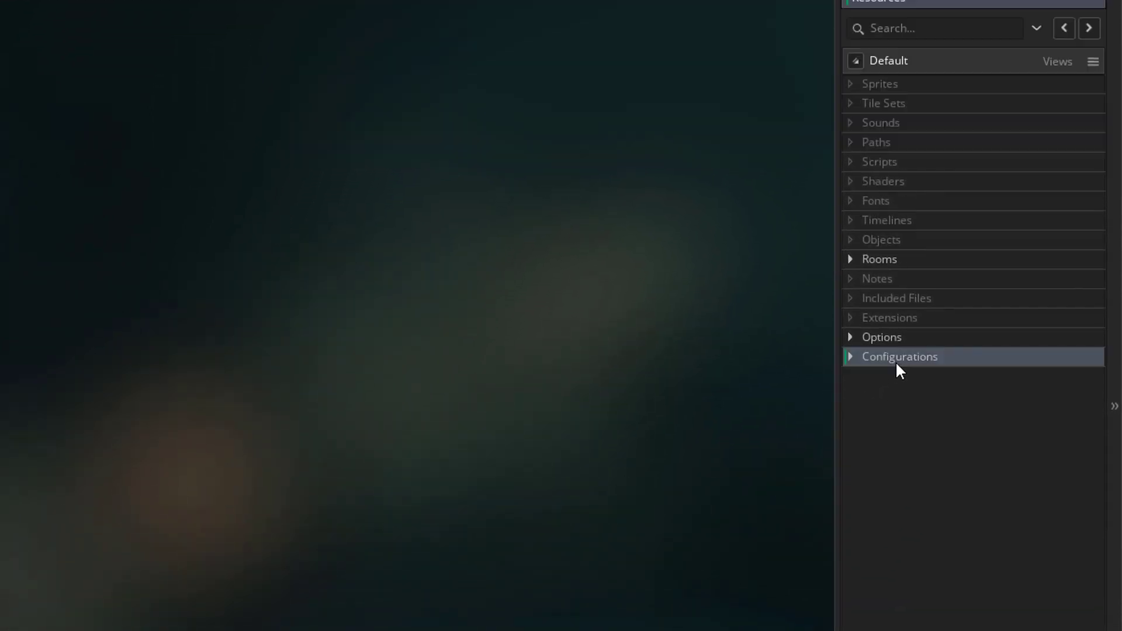
{"action": "left_click", "coordinate": [851, 355]}
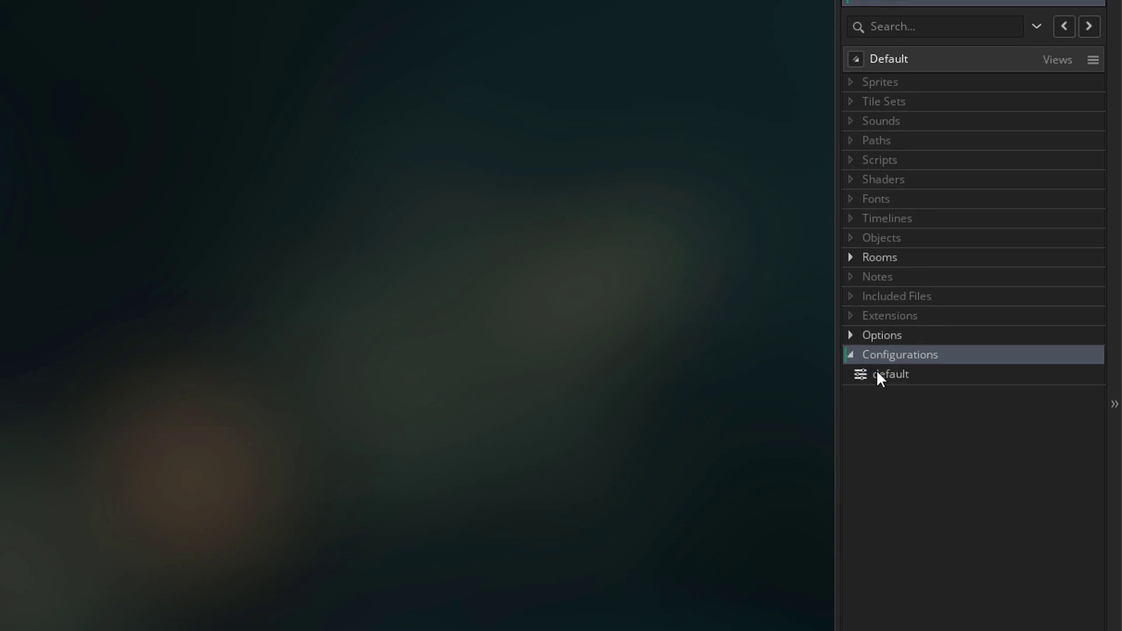
{"action": "left_click", "coordinate": [917, 379]}
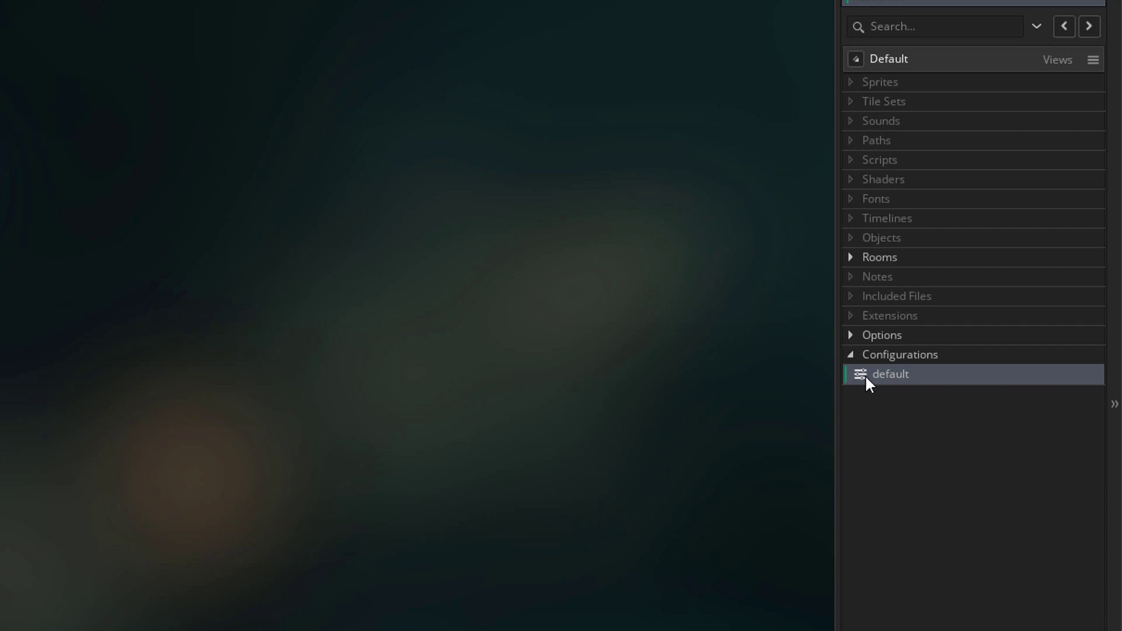
{"action": "left_click", "coordinate": [864, 332]}
{"action": "left_click", "coordinate": [849, 334]}
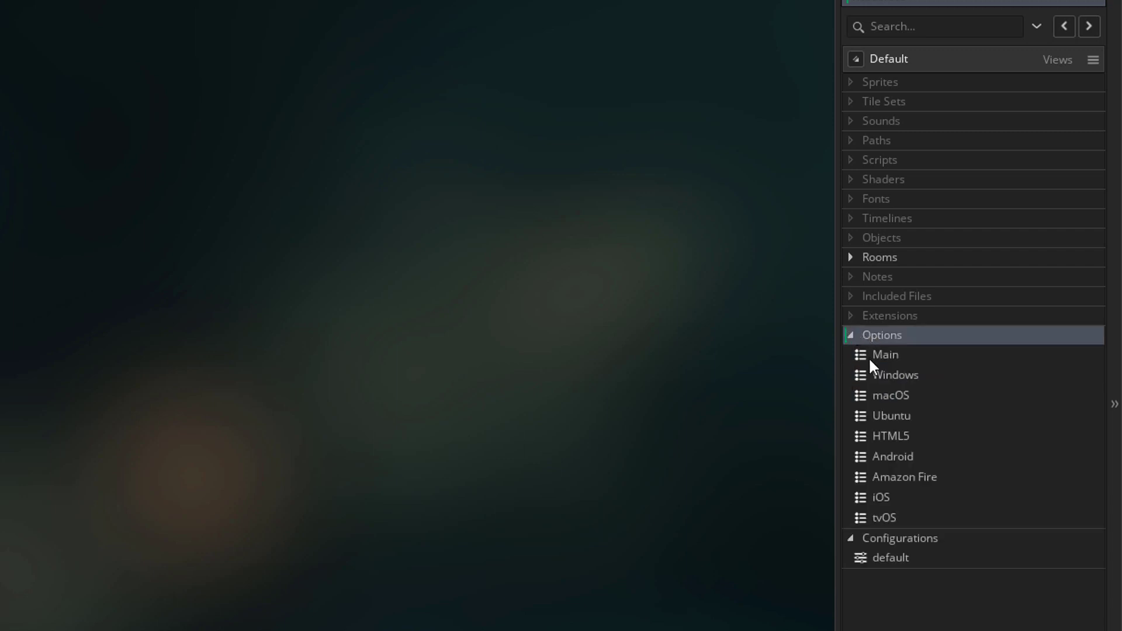
Open Windows game options from the Options folder and select the default configuration.
{"action": "double_click", "coordinate": [900, 374]}
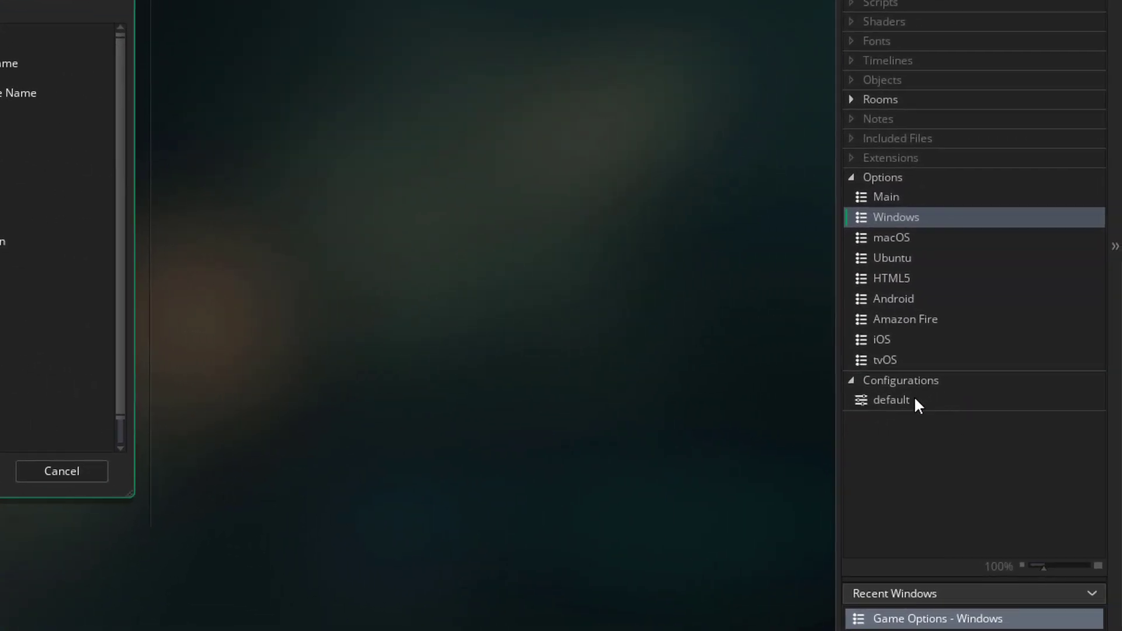
{"action": "left_click", "coordinate": [912, 401]}
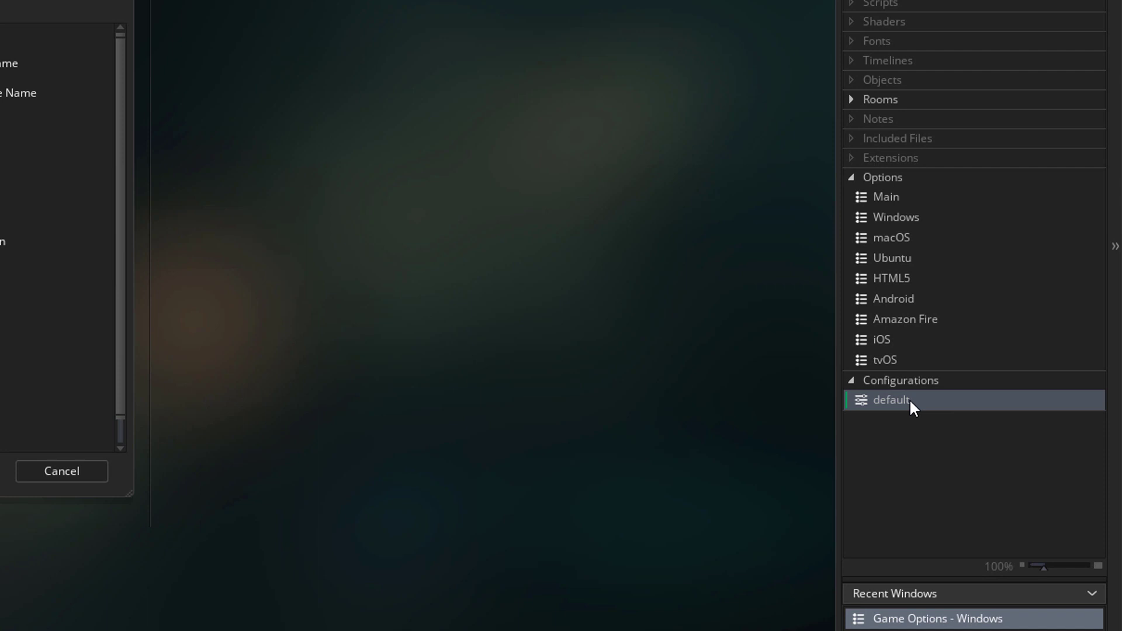
Add a child configuration named Android_Free under default.
{"action": "right_click", "coordinate": [882, 405]}
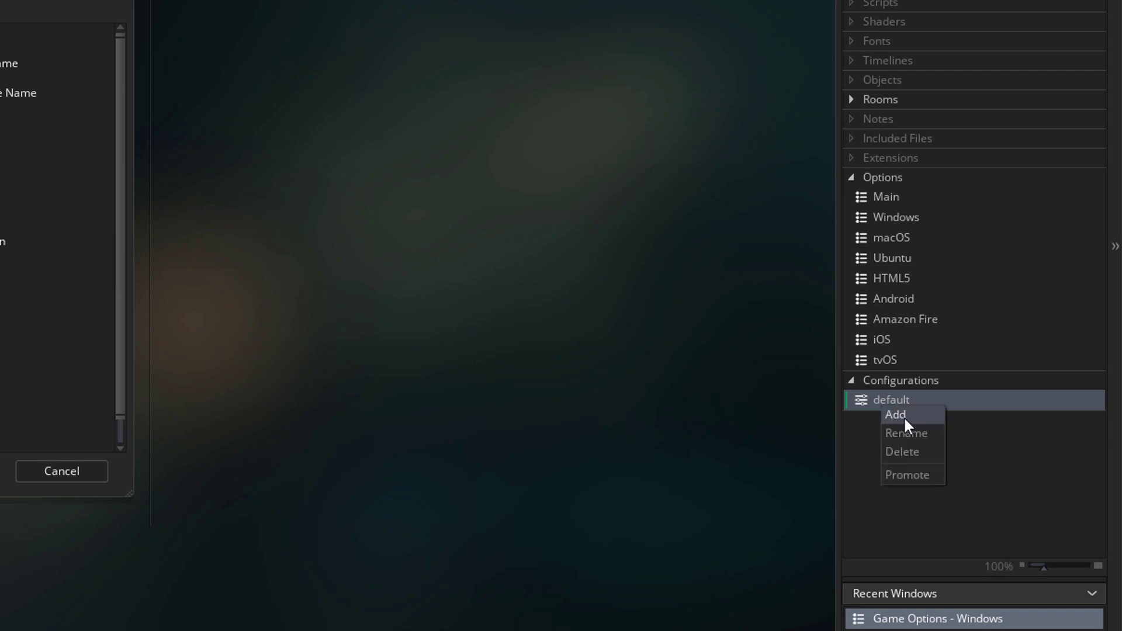
{"action": "left_click", "coordinate": [911, 419]}
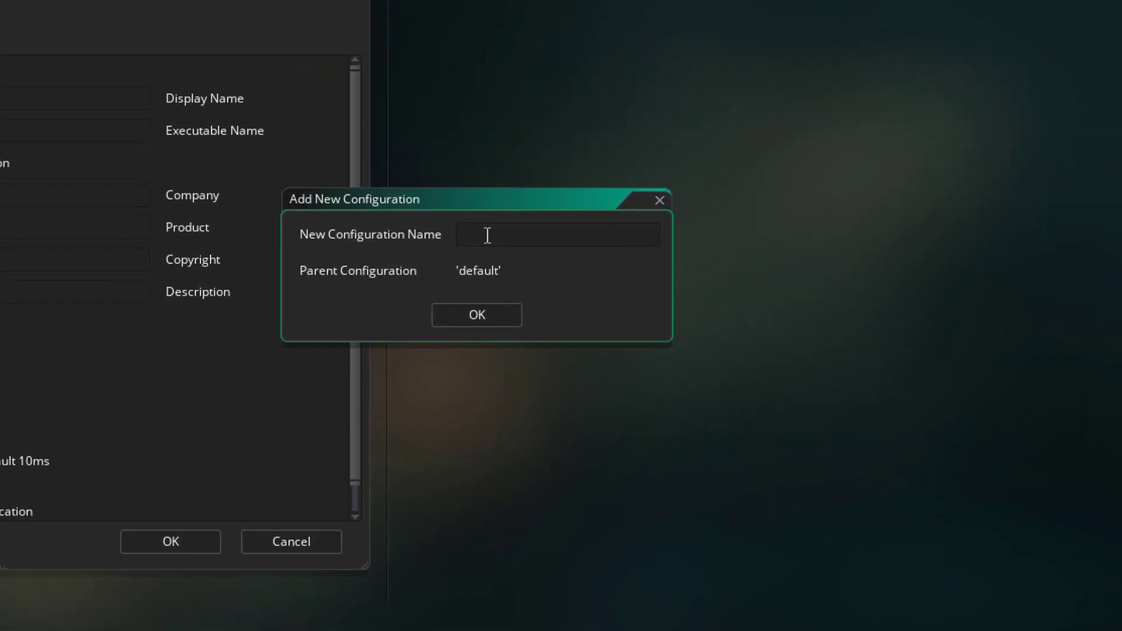
{"action": "type", "text": "Android_Free"}
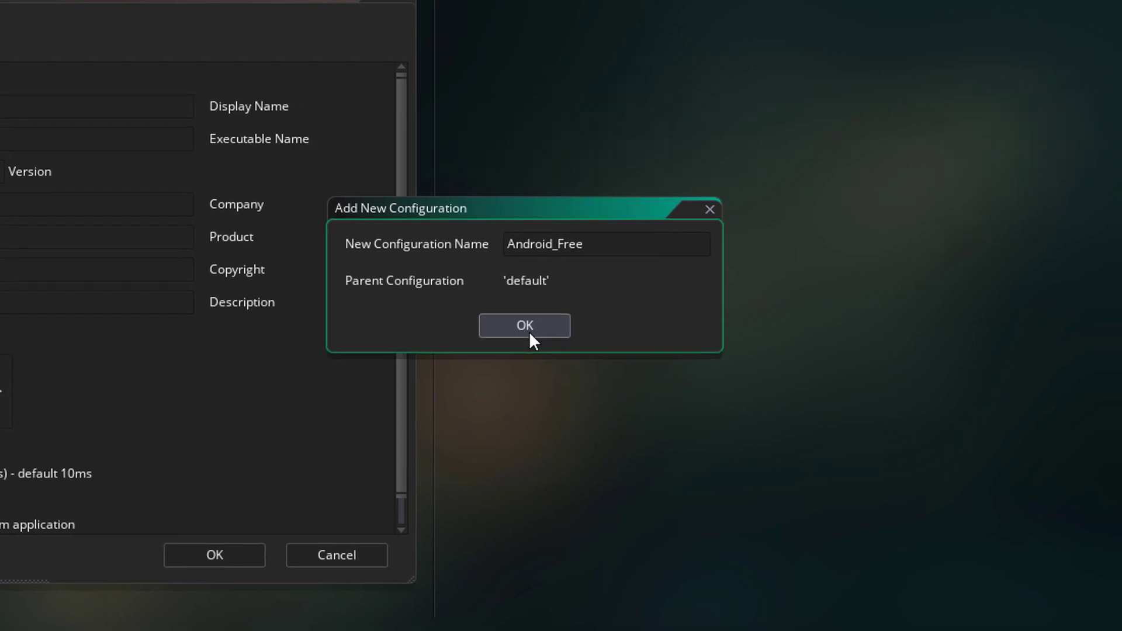
{"action": "left_click", "coordinate": [529, 332]}
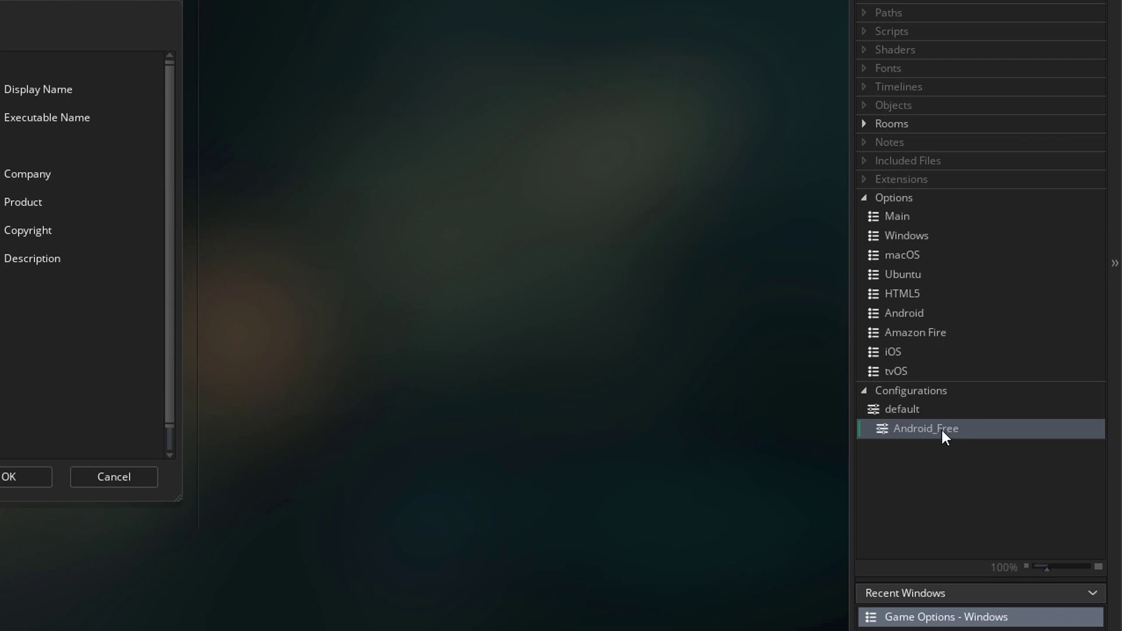
{"action": "left_click", "coordinate": [910, 411]}
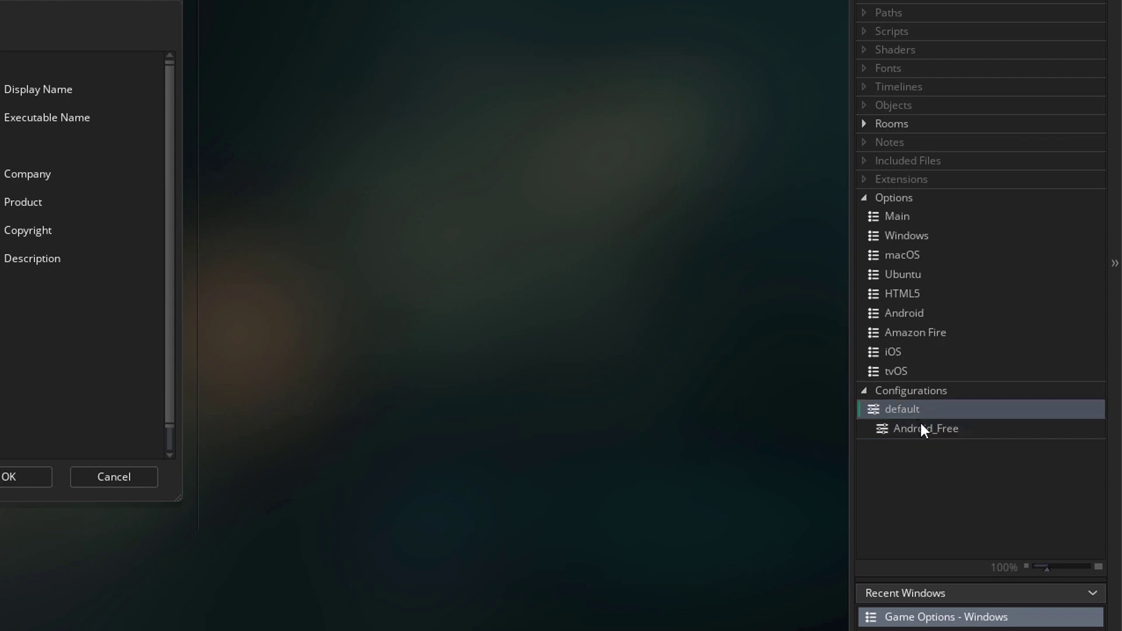
{"action": "left_click", "coordinate": [926, 427]}
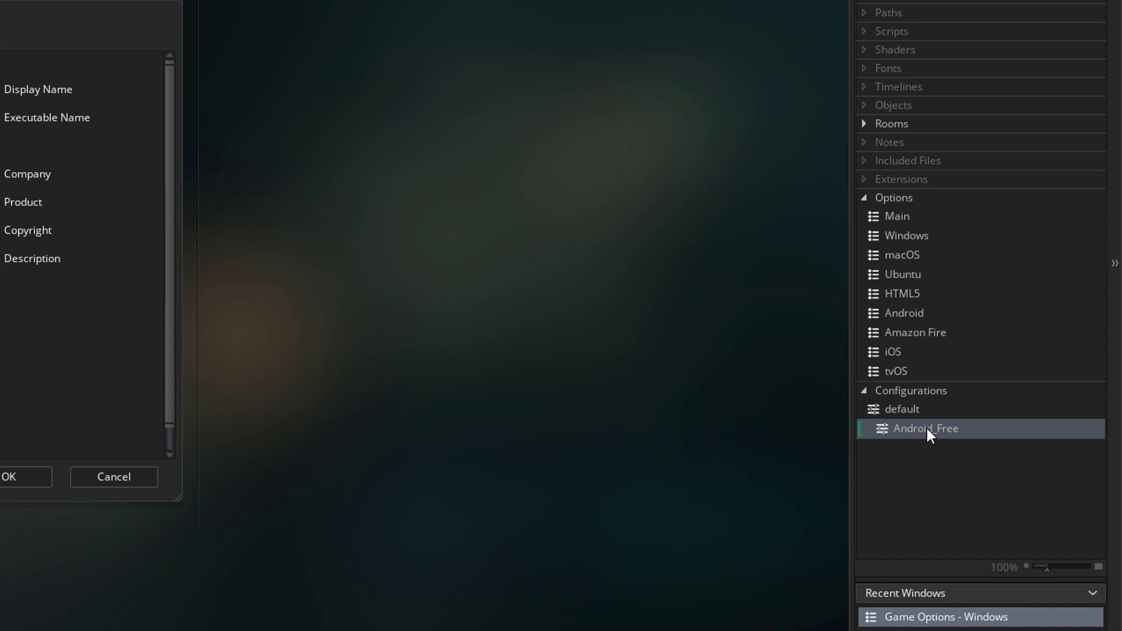
Add a child configuration named Android_Paid under Android_Free.
{"action": "right_click", "coordinate": [905, 434]}
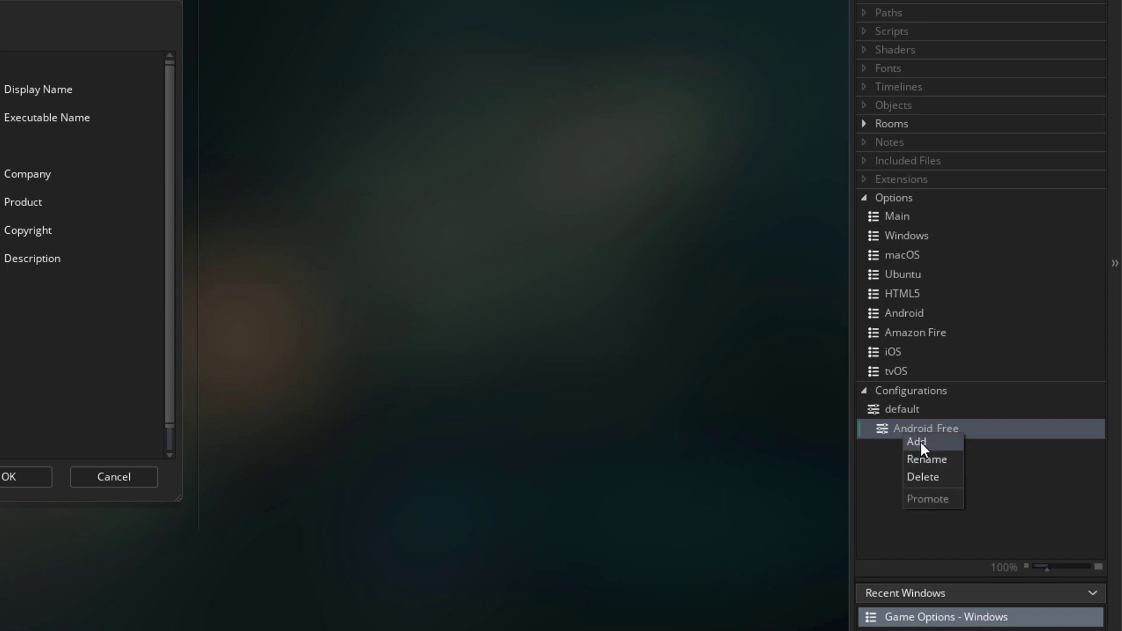
{"action": "left_click", "coordinate": [921, 444]}
{"action": "type", "text": "And"}
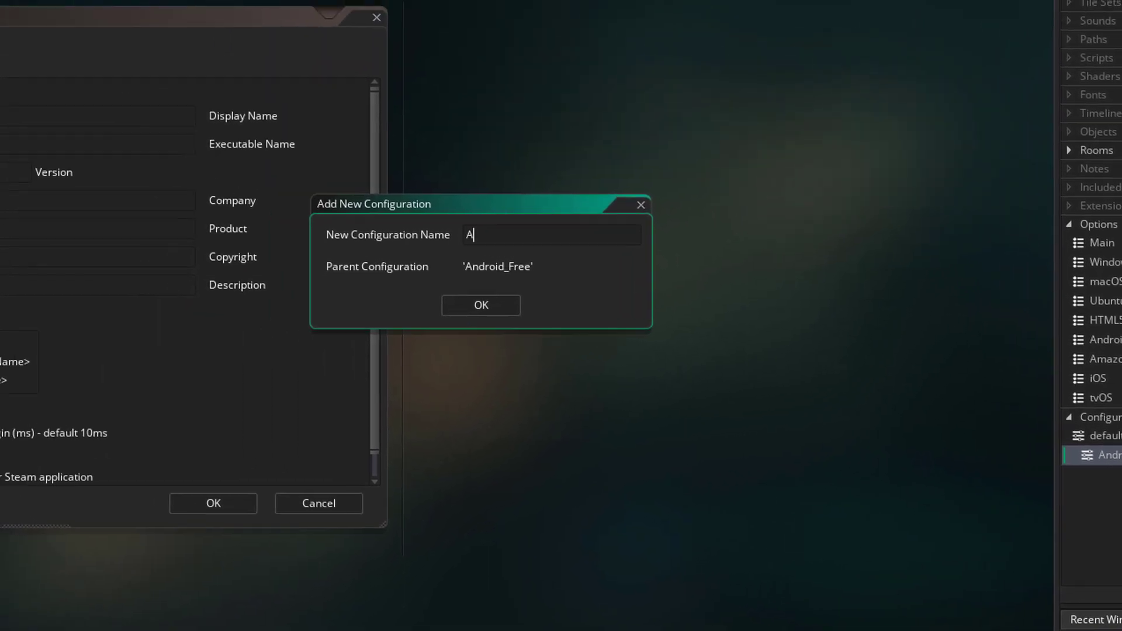
{"action": "type", "text": "roid_Paid"}
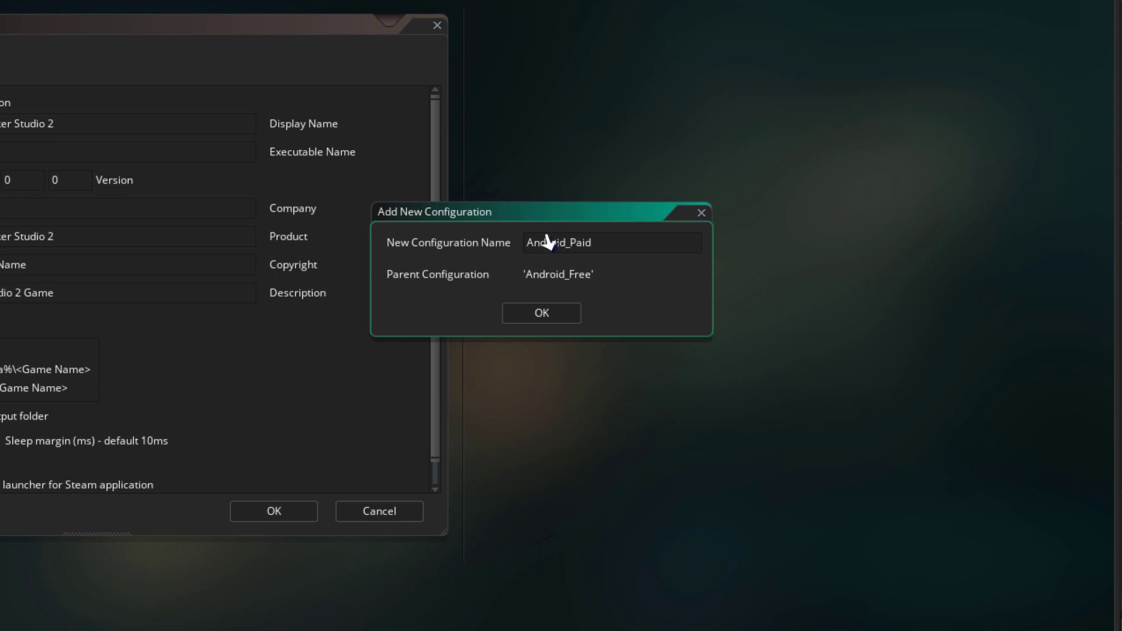
{"action": "key", "text": "Return"}
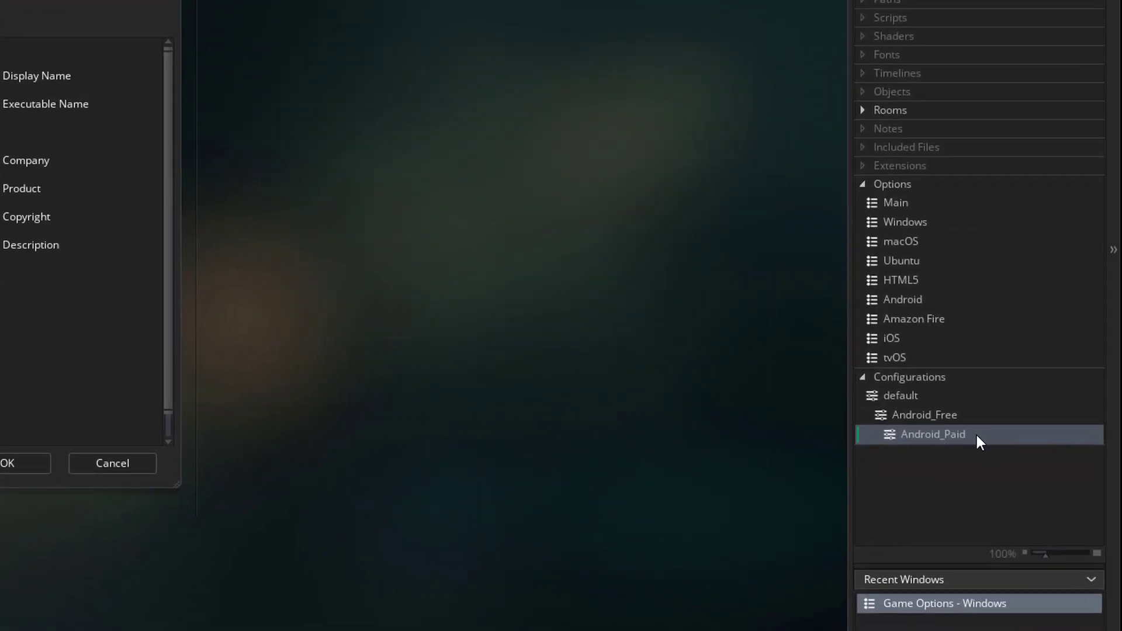
{"action": "left_click", "coordinate": [967, 415]}
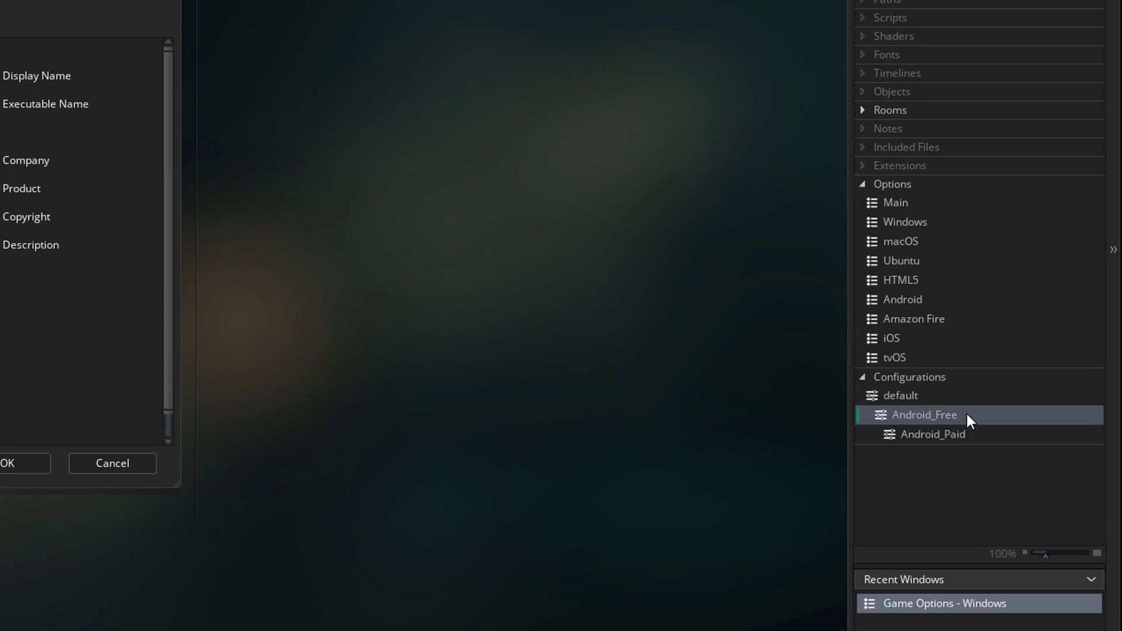
{"action": "left_click", "coordinate": [978, 437]}
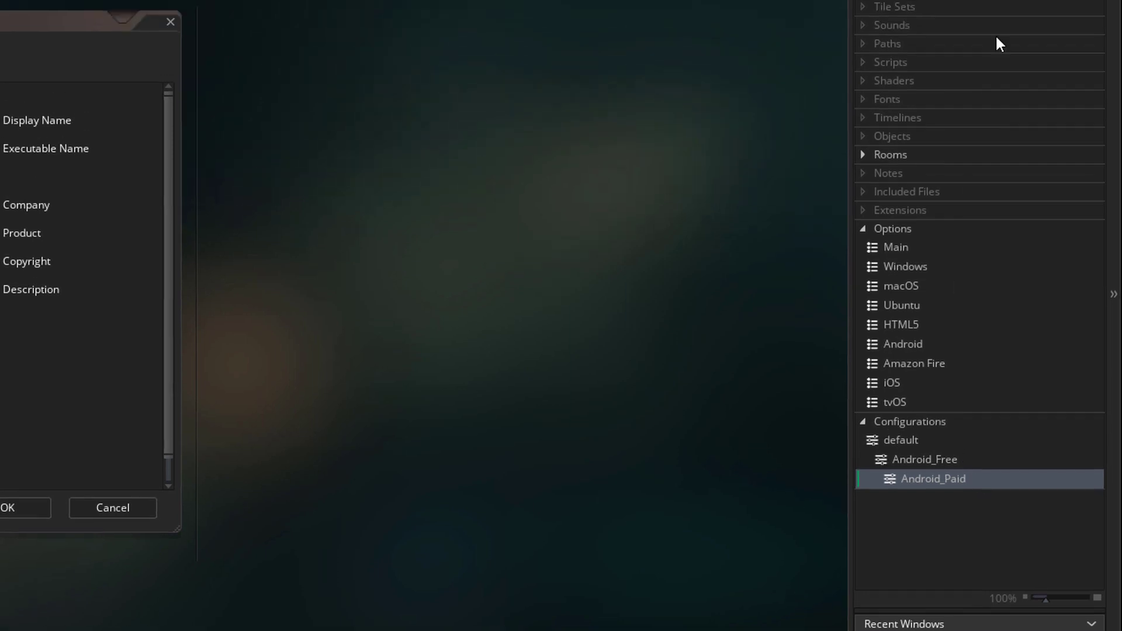
Make Android_Free the active configuration and open the Android game options.
{"action": "left_click", "coordinate": [1098, 58]}
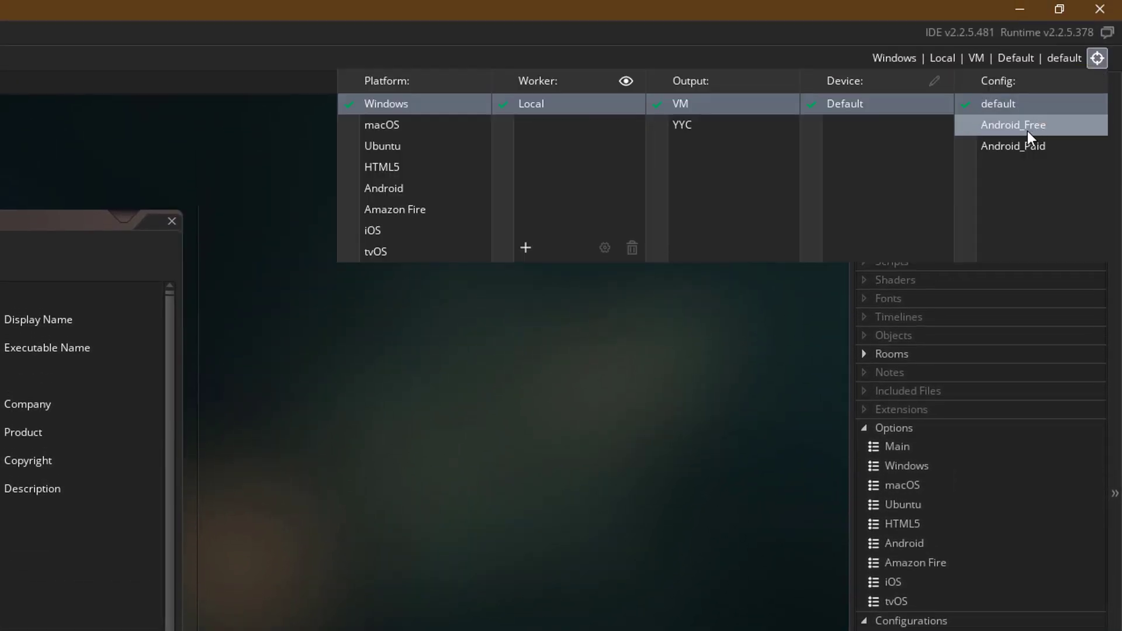
{"action": "left_click", "coordinate": [1047, 131]}
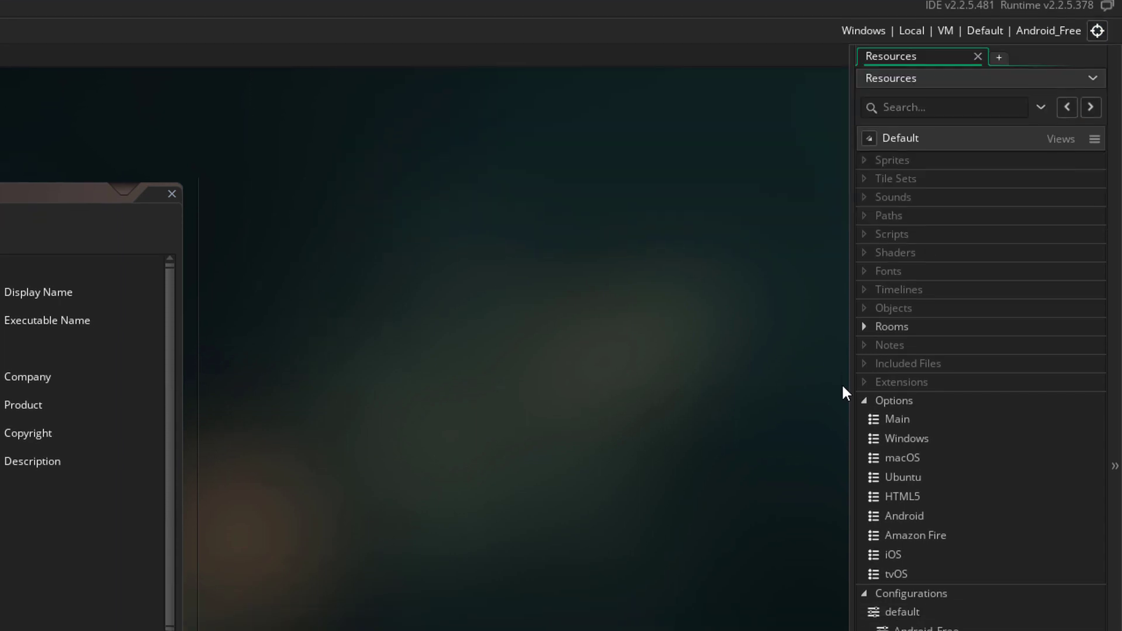
{"action": "double_click", "coordinate": [908, 517]}
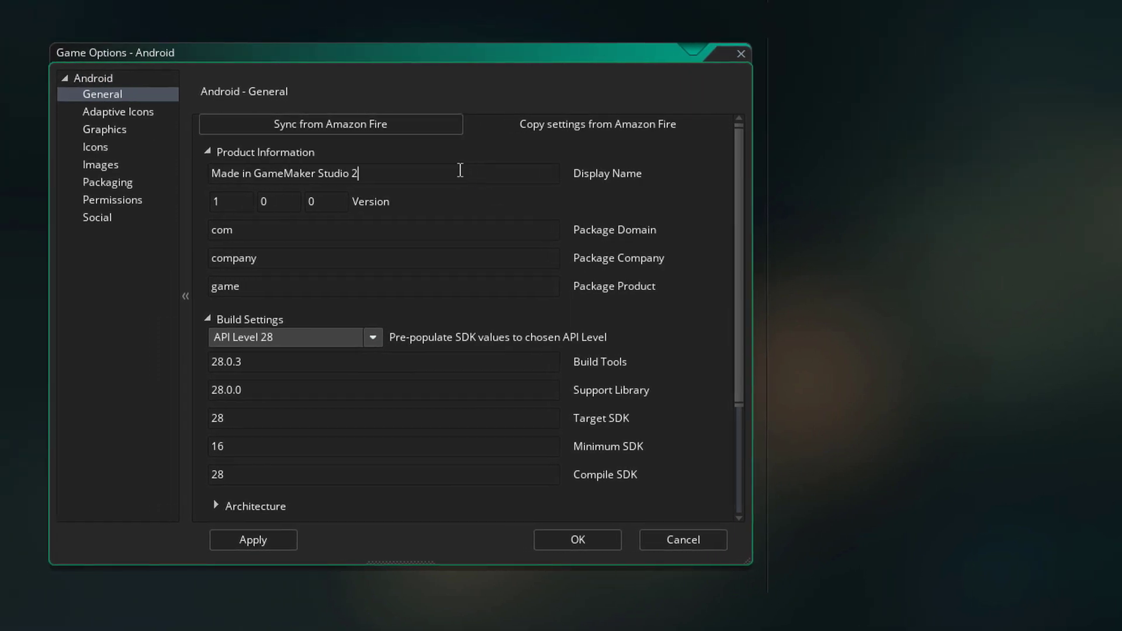
Set display name 'Android Game (FREE)', version 1.1.0, package company, product 'freegame', and apply.
{"action": "triple_click", "coordinate": [276, 171]}
{"action": "type", "text": "Android Game (FREE)"}
{"action": "key", "text": "Tab"}
{"action": "key", "text": "Tab"}
{"action": "type", "text": "1"}
{"action": "key", "text": "Tab"}
{"action": "key", "text": "Tab"}
{"action": "key", "text": "Tab"}
{"action": "type", "text": "matharoo"}
{"action": "key", "text": "Tab"}
{"action": "type", "text": "freegame"}
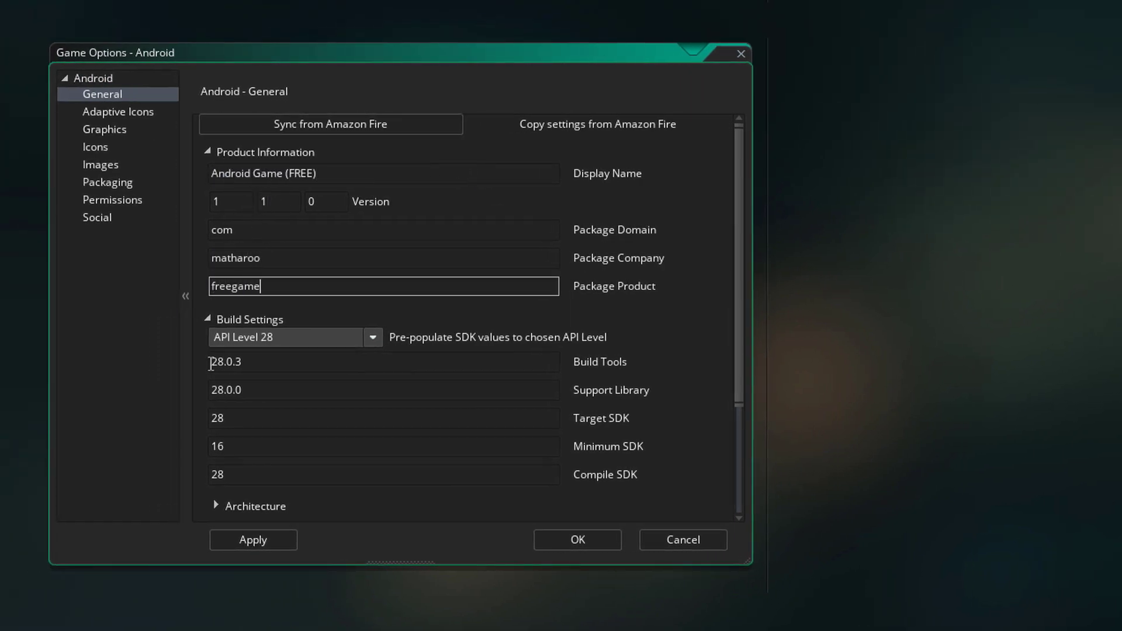
{"action": "left_click", "coordinate": [265, 534]}
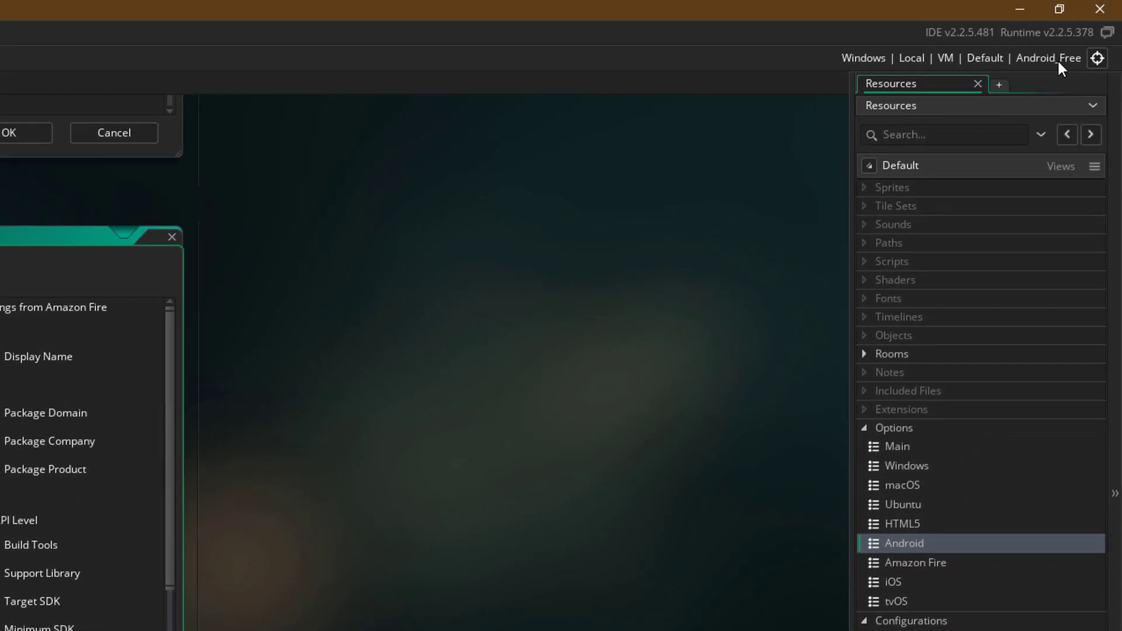
Under Android_Paid, set 'Android Game (PREMIUM)', version 1.1.5, product 'premiumgame', and apply.
{"action": "left_click", "coordinate": [1097, 58]}
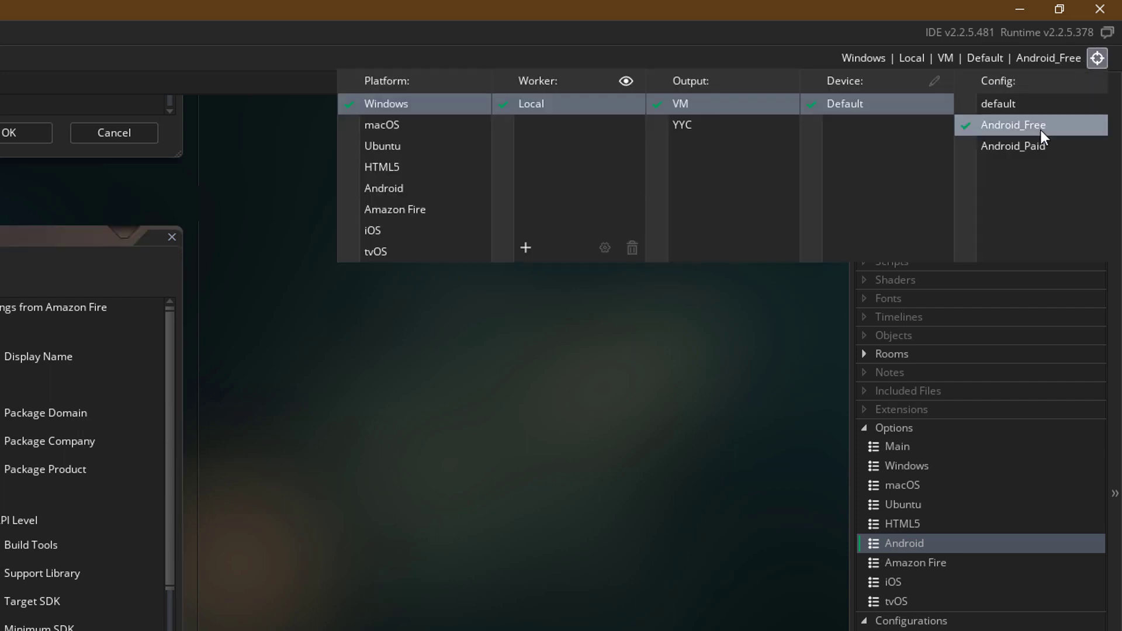
{"action": "left_click", "coordinate": [1029, 153]}
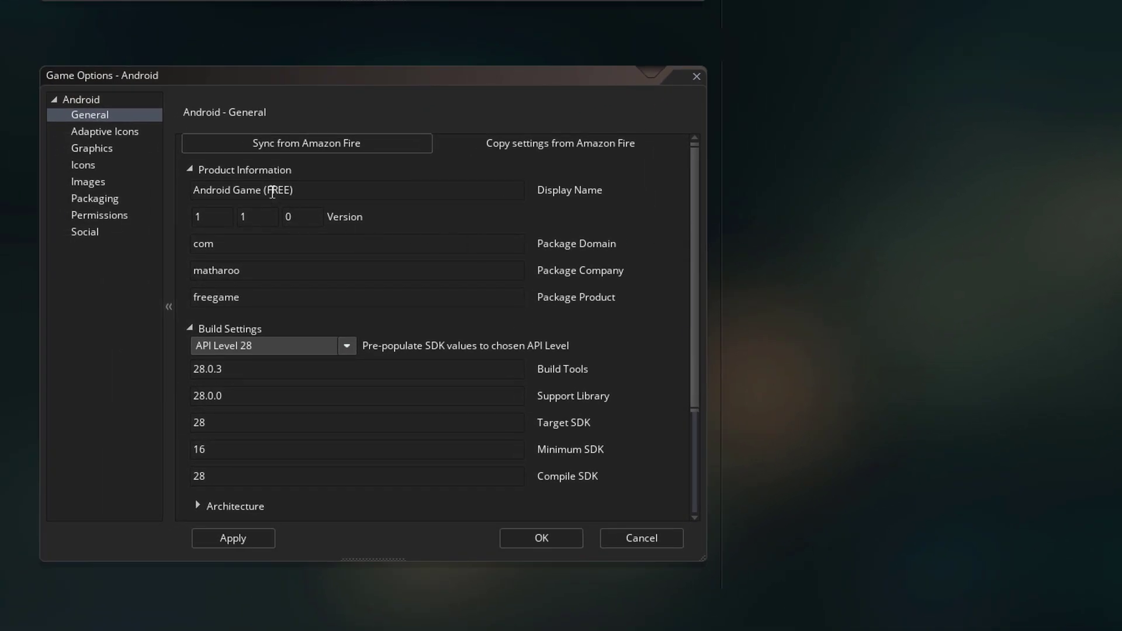
{"action": "double_click", "coordinate": [273, 192]}
{"action": "type", "text": "PREMIUM)"}
{"action": "double_click", "coordinate": [313, 220]}
{"action": "type", "text": "5"}
{"action": "key", "text": "Tab"}
{"action": "key", "text": "Tab"}
{"action": "key", "text": "Tab"}
{"action": "type", "text": "premiumgame"}
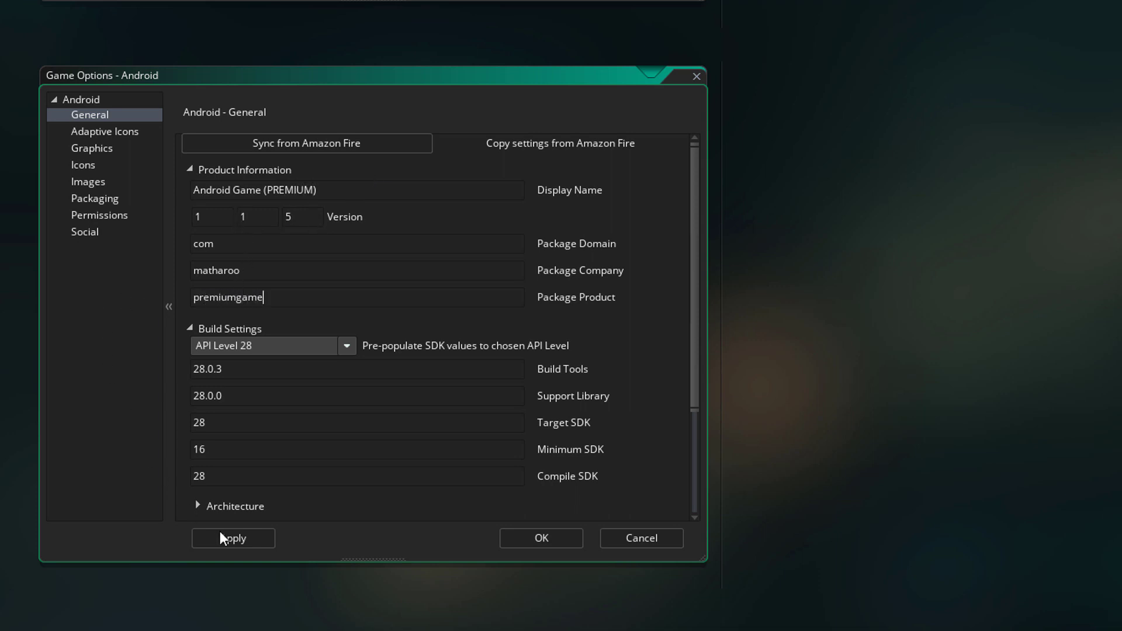
{"action": "left_click", "coordinate": [234, 539]}
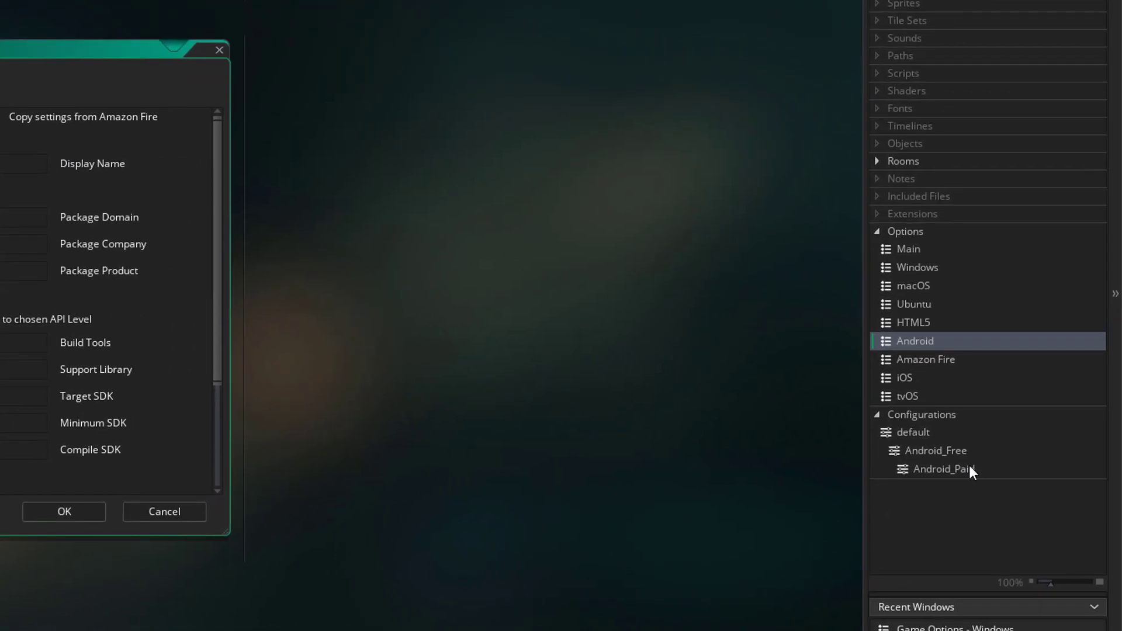
Switch the active configuration back to Android_Free to compare its FREE values.
{"action": "left_click", "coordinate": [957, 471]}
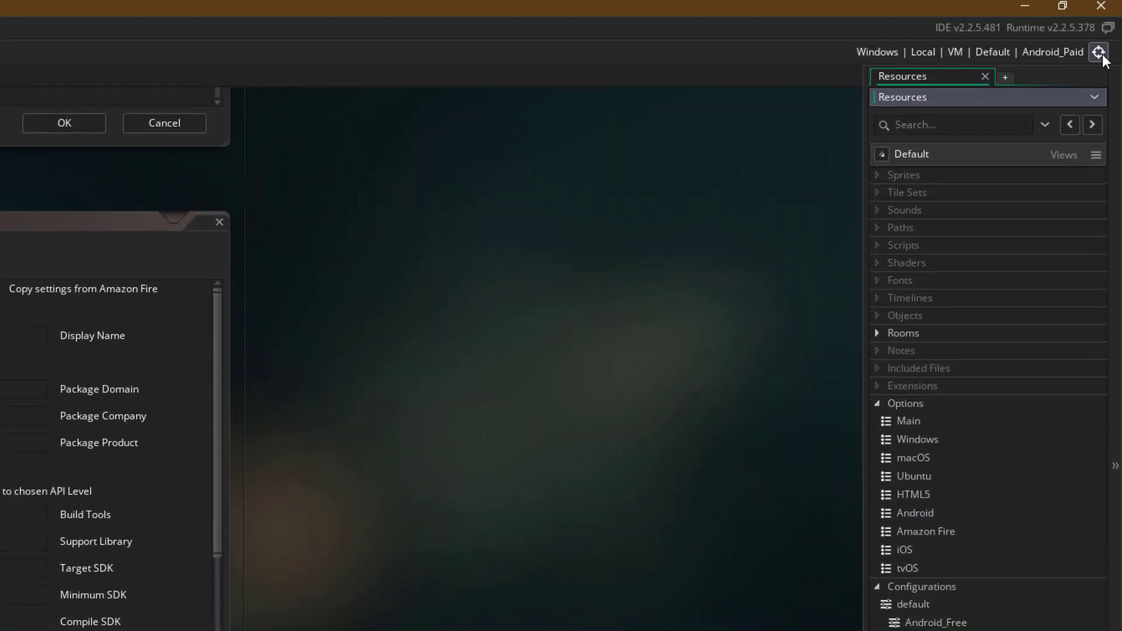
{"action": "left_click", "coordinate": [1101, 54]}
{"action": "left_click", "coordinate": [1038, 116]}
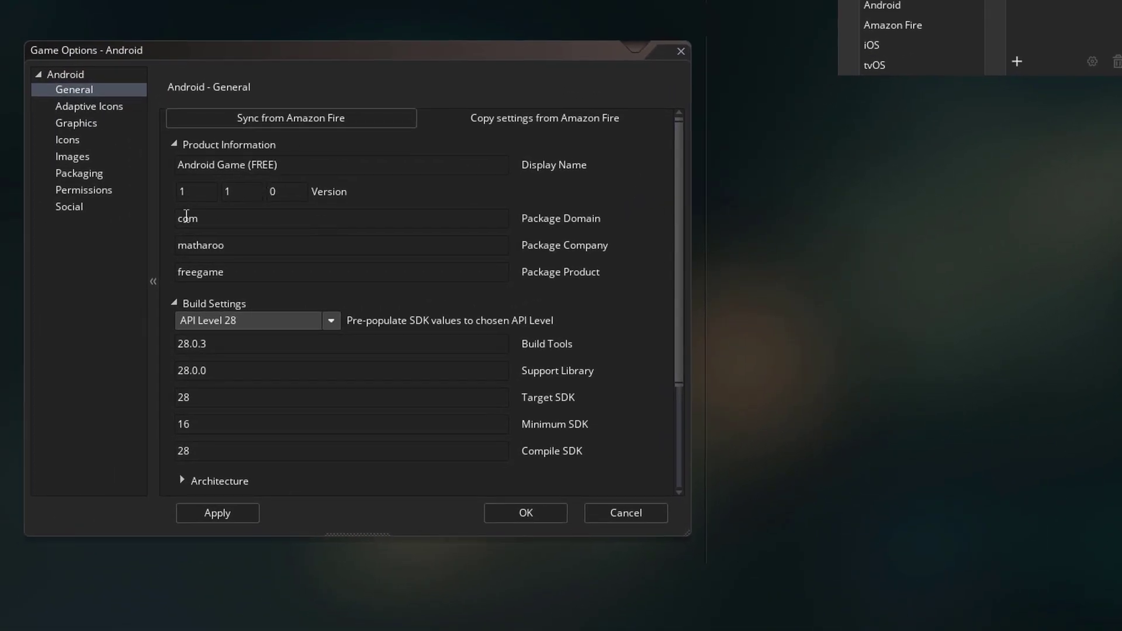
Reactivate Android_Paid and confirm Android options show PREMIUM, 1.1.5 and premiumgame.
{"action": "left_click", "coordinate": [229, 294]}
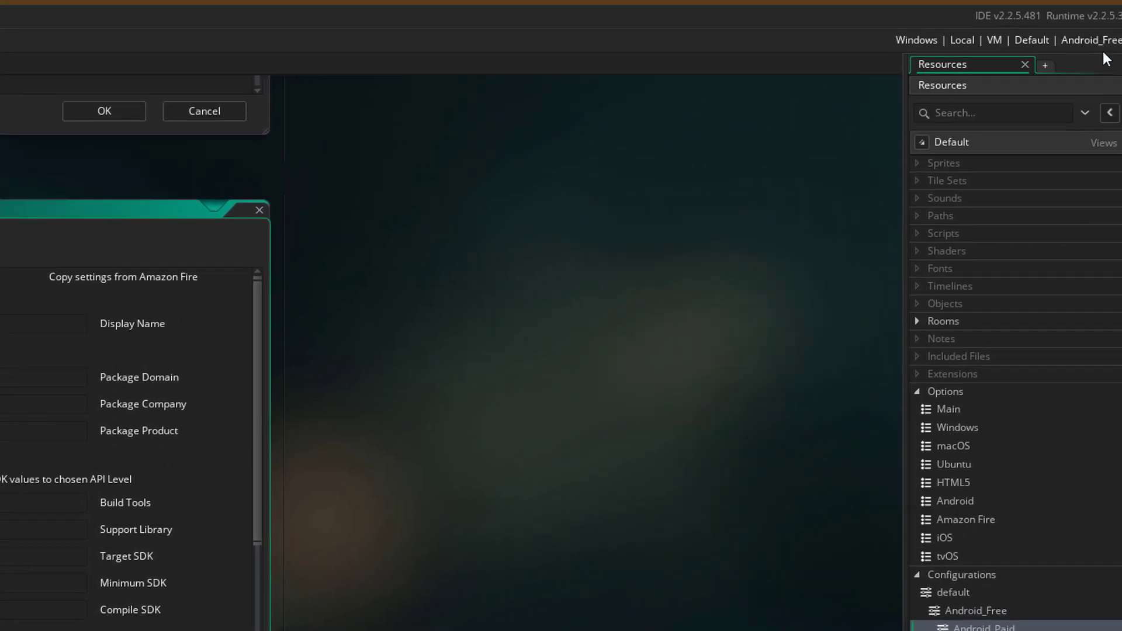
{"action": "left_click", "coordinate": [1099, 55]}
{"action": "left_click", "coordinate": [1041, 139]}
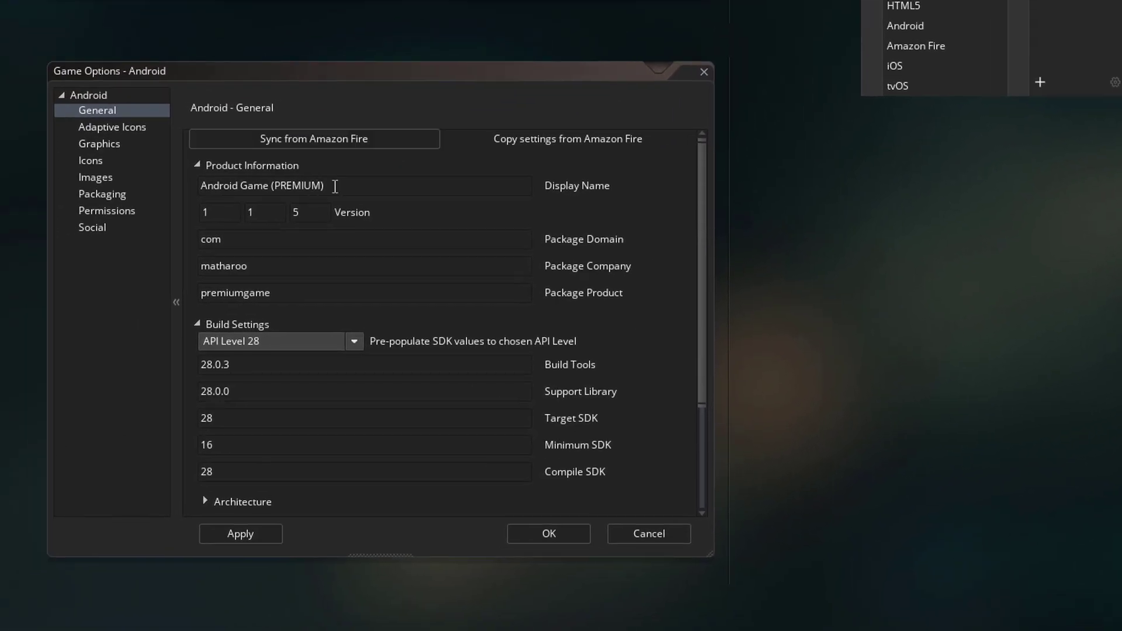
{"action": "left_click", "coordinate": [339, 186]}
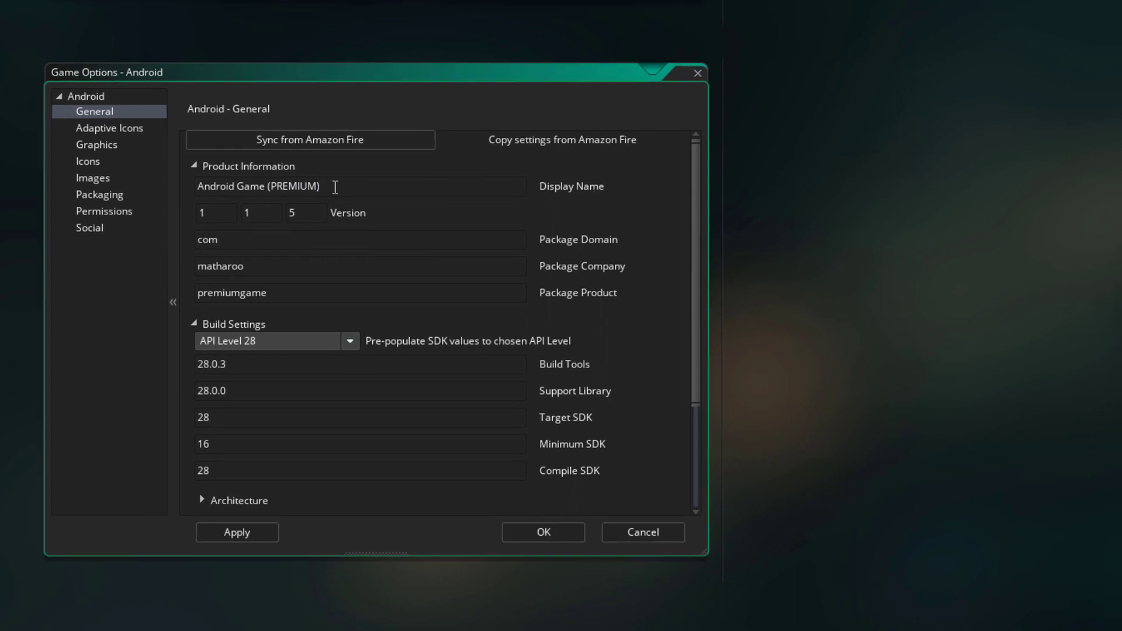
Close all open Game Options windows via the workspace's Windows > Close All.
{"action": "right_click", "coordinate": [966, 200]}
{"action": "mouse_move", "coordinate": [987, 221]}
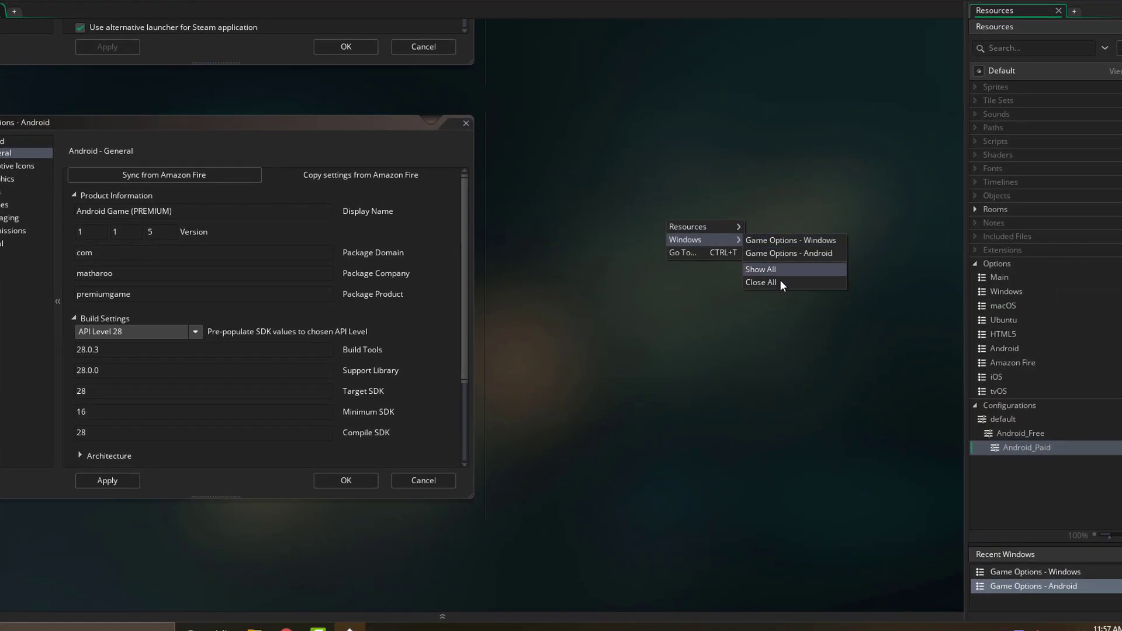
{"action": "left_click", "coordinate": [777, 282]}
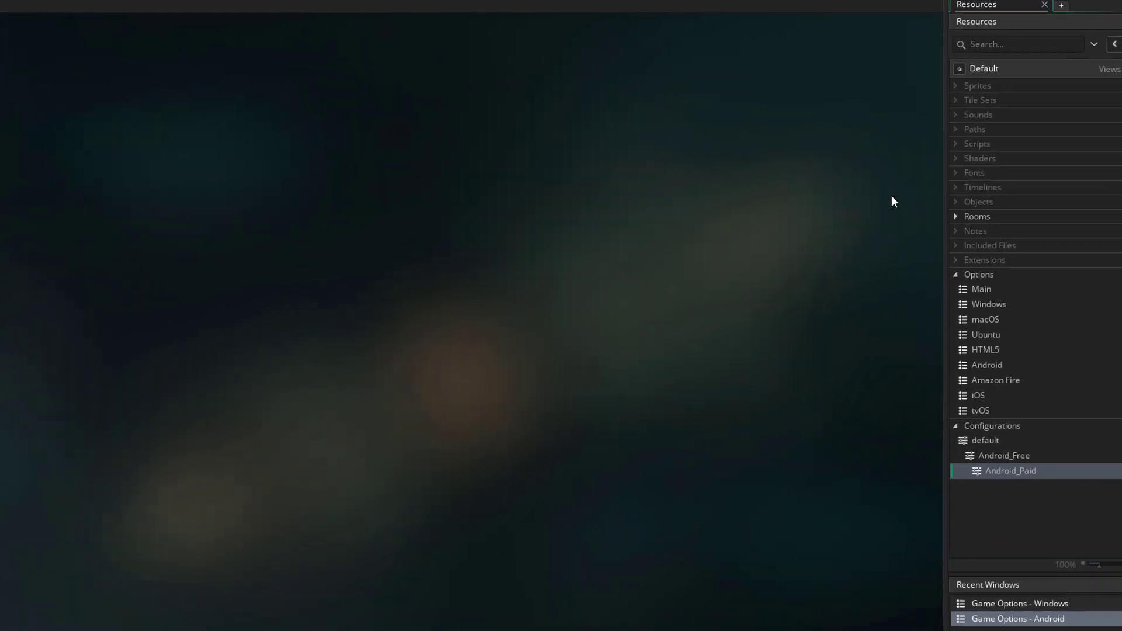
Create a new script named constants.
{"action": "key", "text": "alt+c"}
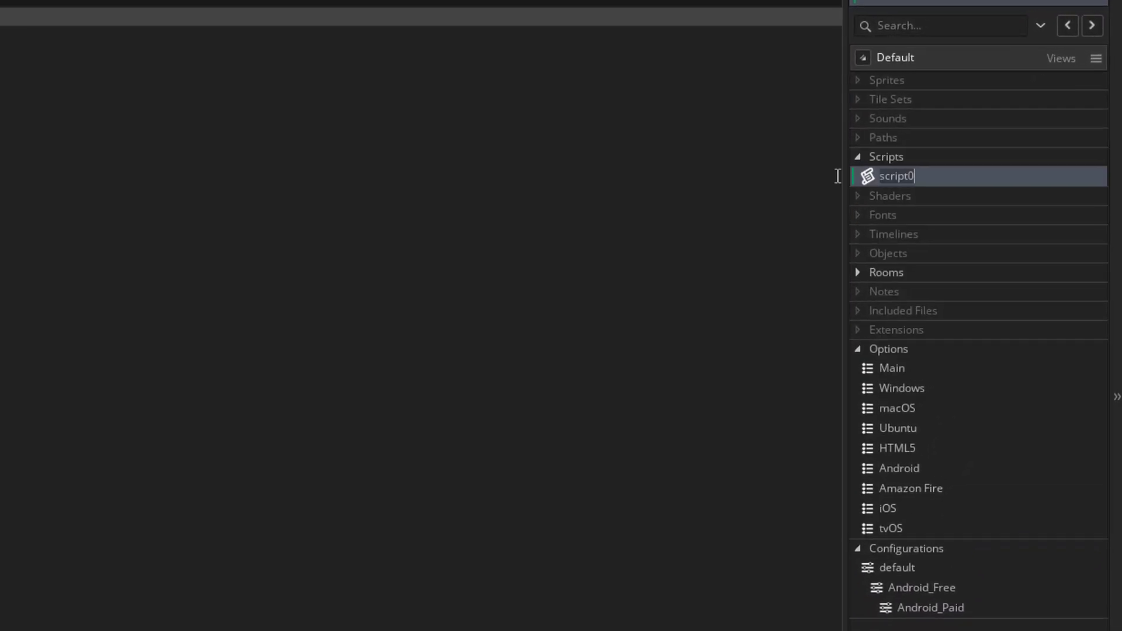
{"action": "type", "text": "constants"}
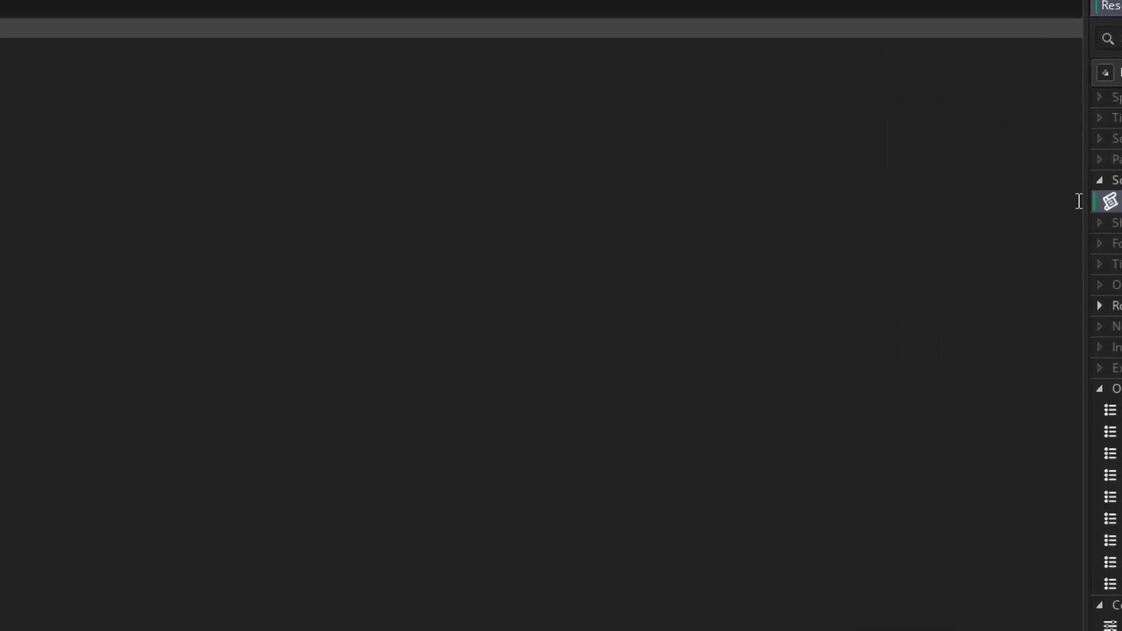
{"action": "key", "text": "Return"}
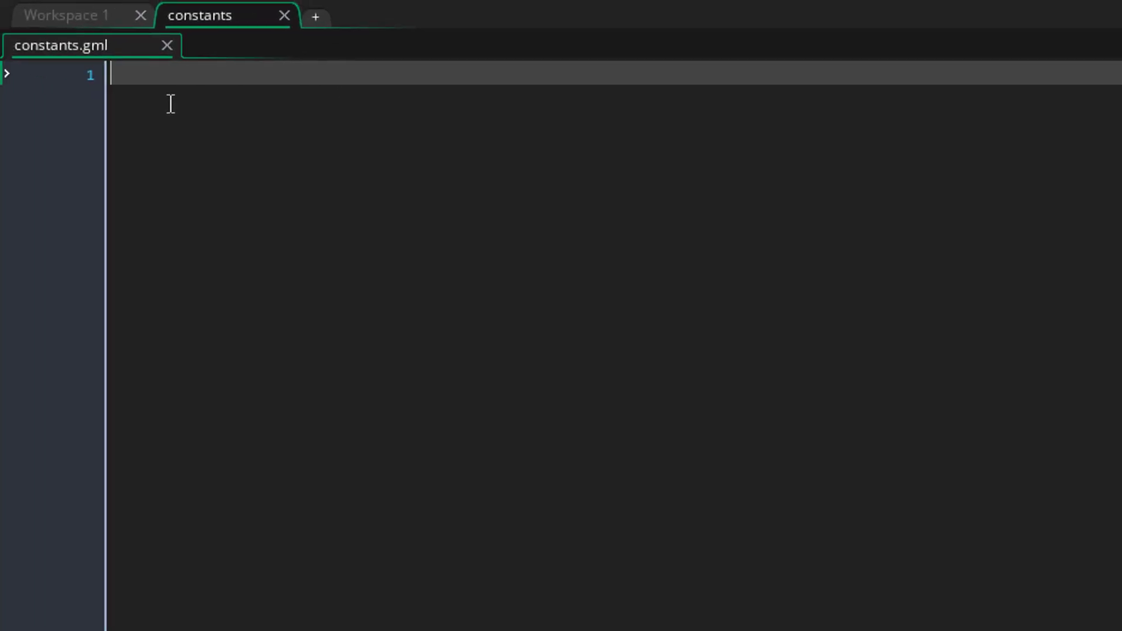
Write #macro lines ADMIN 0, LOGGING 0, VISUAL_DEBUG 0 and UNLOCK_ALL 0.
{"action": "type", "text": "#macro ADMIN 0"}
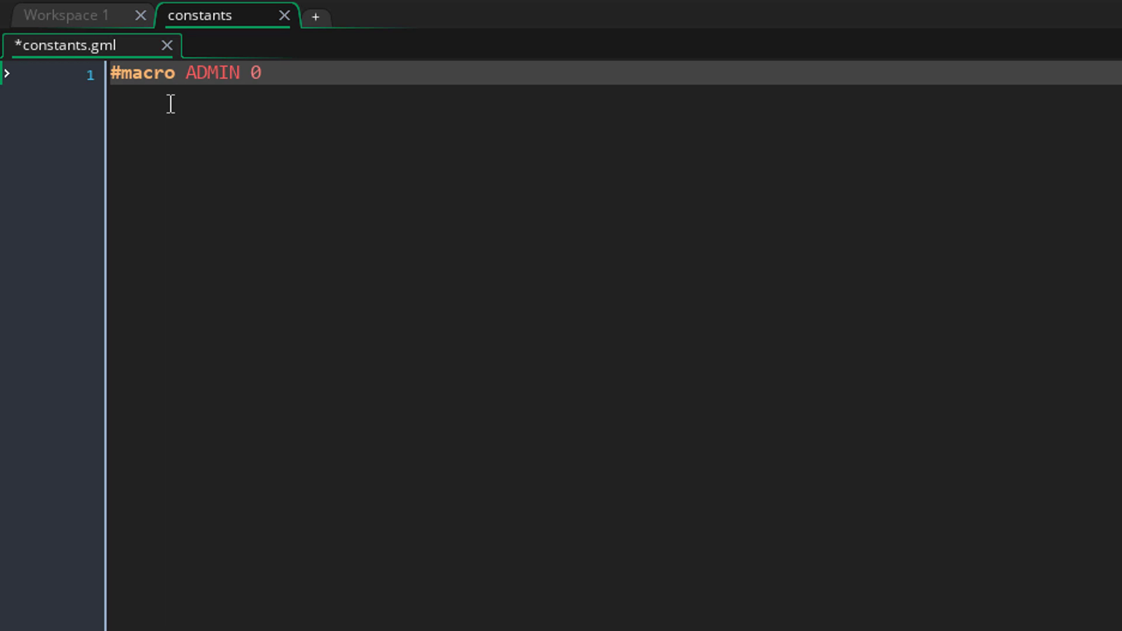
{"action": "key", "text": "Return"}
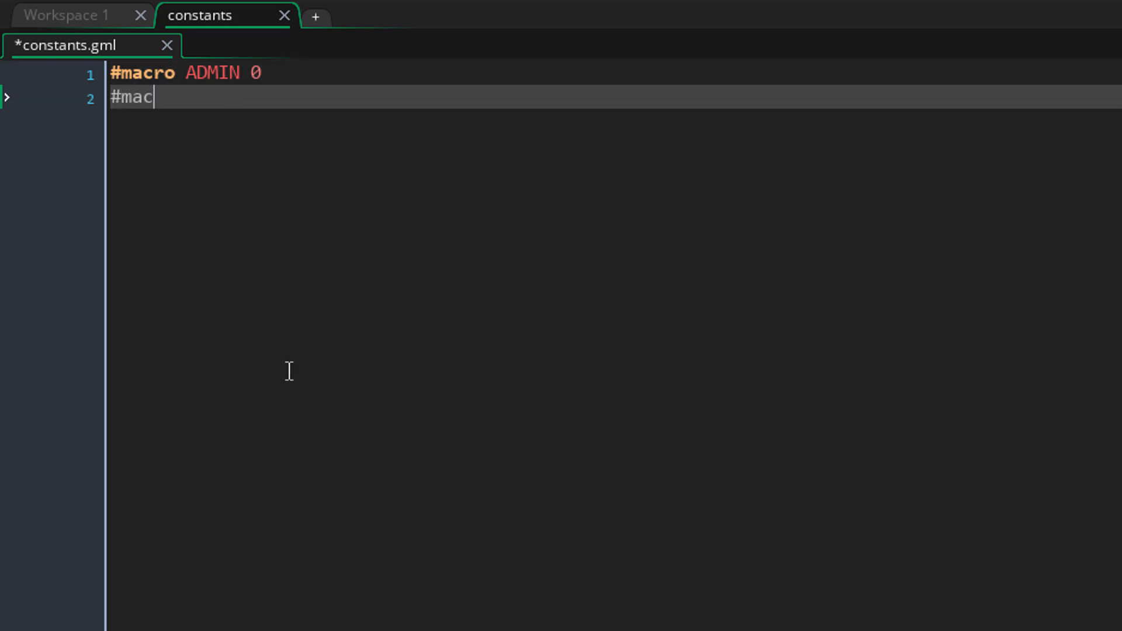
{"action": "type", "text": "#macro LOGGING 0"}
{"action": "key", "text": "Return"}
{"action": "type", "text": "#macro VISUAL_DEBUG 0"}
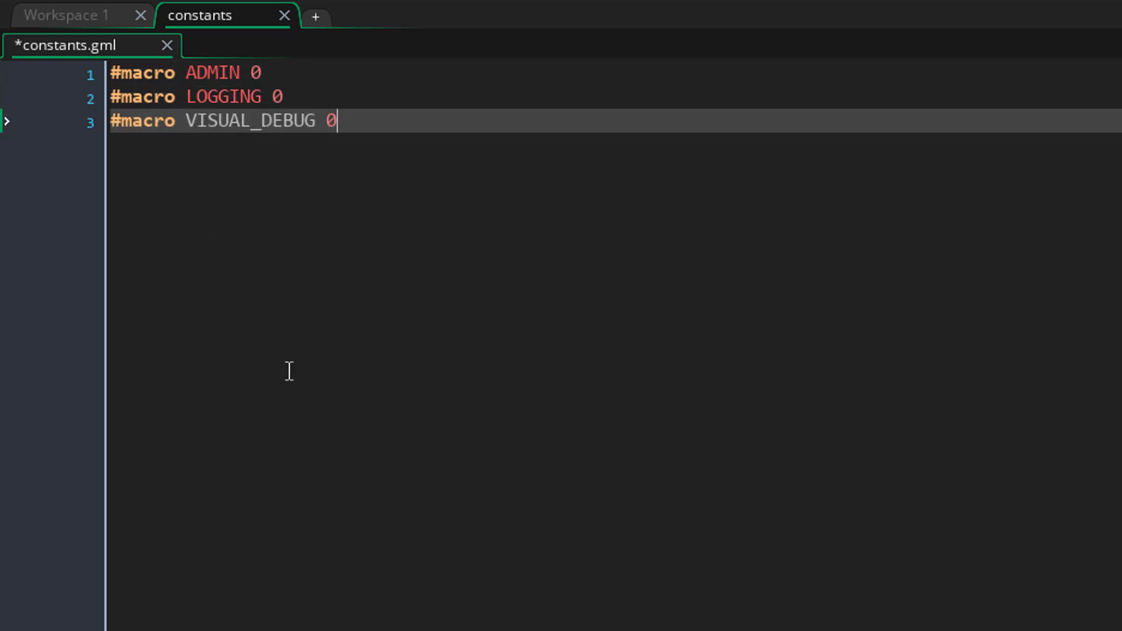
{"action": "key", "text": "Return"}
{"action": "type", "text": "#macro UNLOC"}
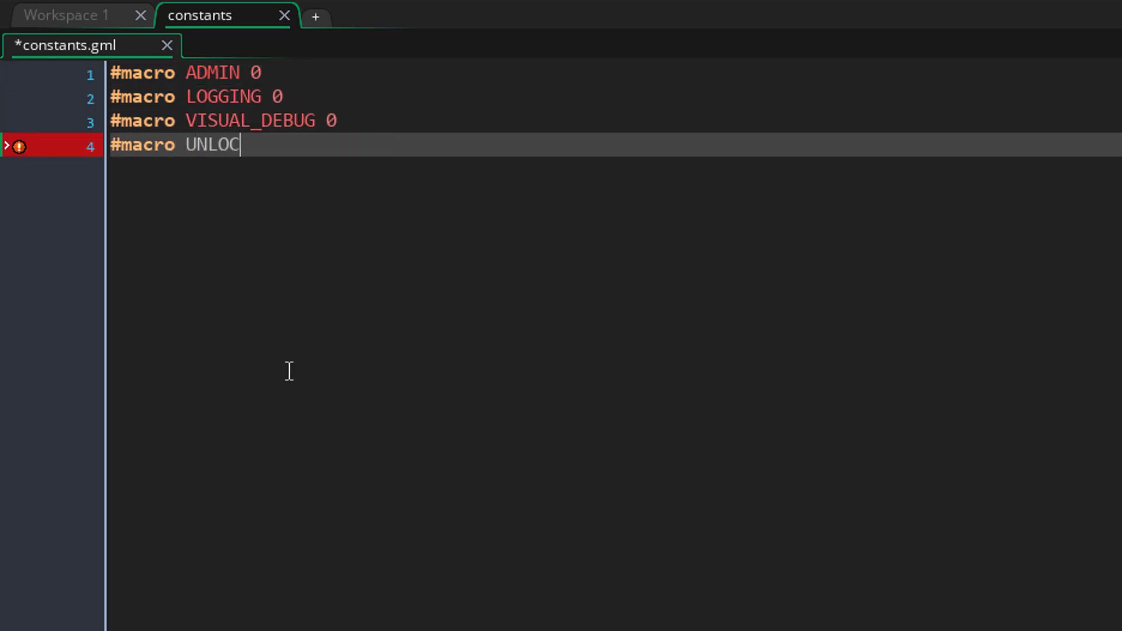
{"action": "type", "text": "K_ALL 0"}
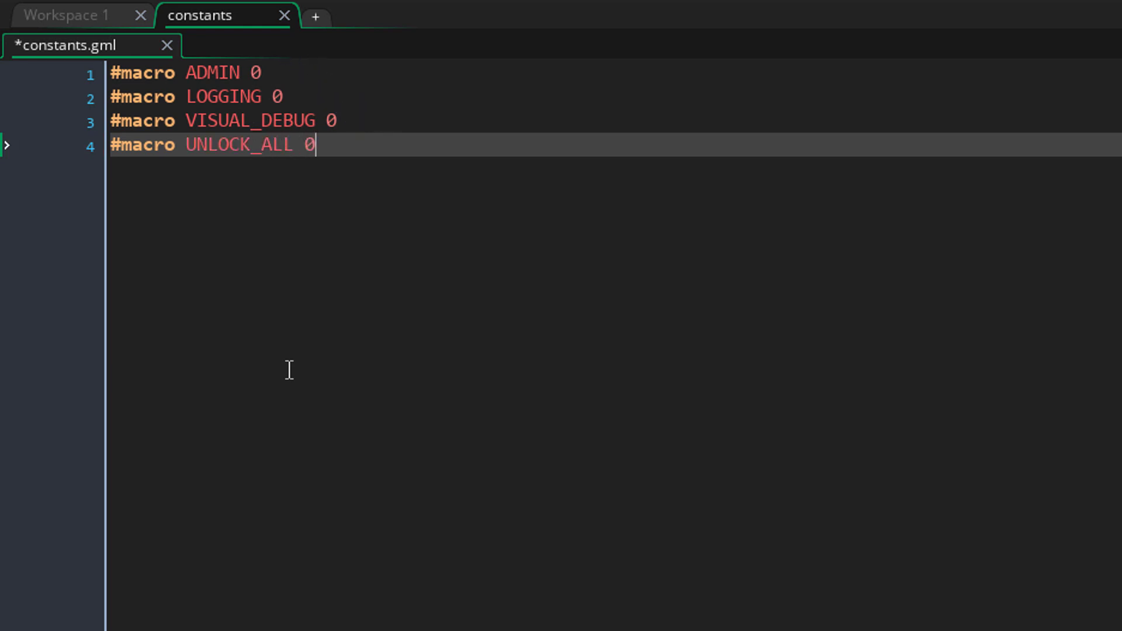
Try values 1, 1 and 10 for ADMIN, LOGGING and UNLOCK_ALL, then reset them to 0.
{"action": "double_click", "coordinate": [255, 73]}
{"action": "type", "text": "1"}
{"action": "double_click", "coordinate": [277, 97]}
{"action": "type", "text": "1"}
{"action": "double_click", "coordinate": [311, 144]}
{"action": "type", "text": "10"}
{"action": "double_click", "coordinate": [277, 96]}
{"action": "type", "text": "0"}
{"action": "double_click", "coordinate": [255, 73]}
{"action": "type", "text": "0"}
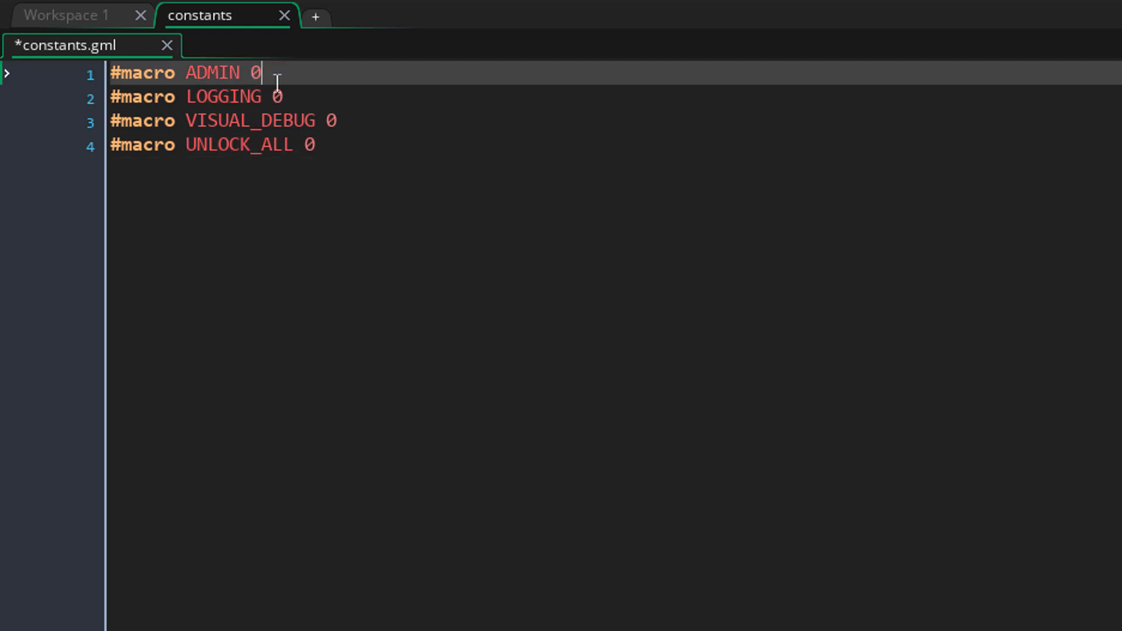
{"action": "left_click", "coordinate": [367, 169]}
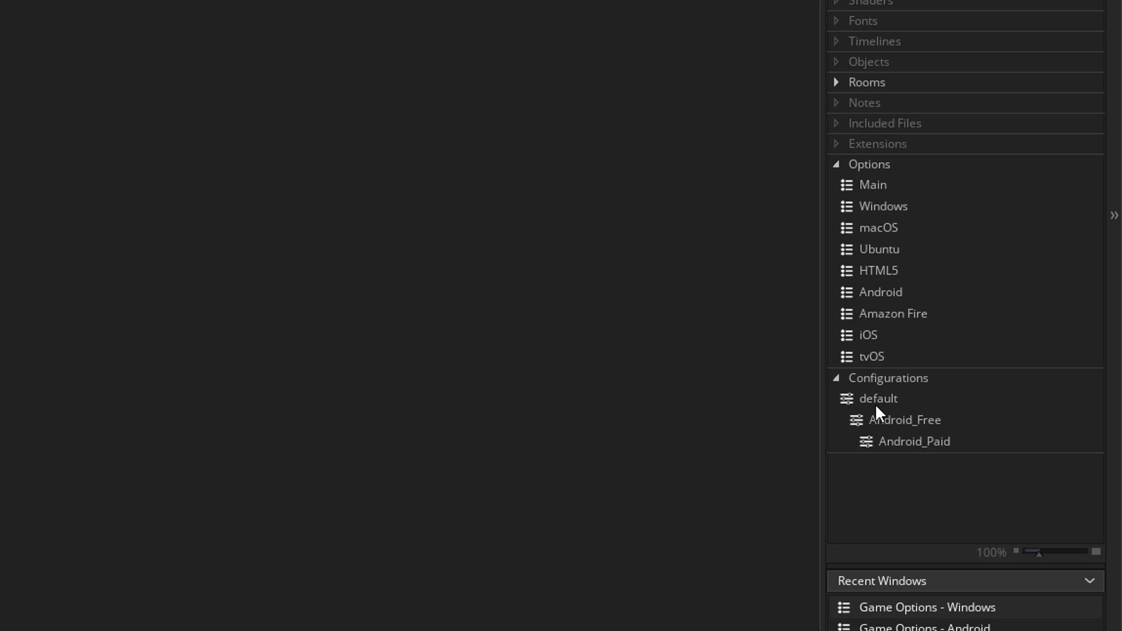
Add a child configuration named test under default.
{"action": "right_click", "coordinate": [875, 404]}
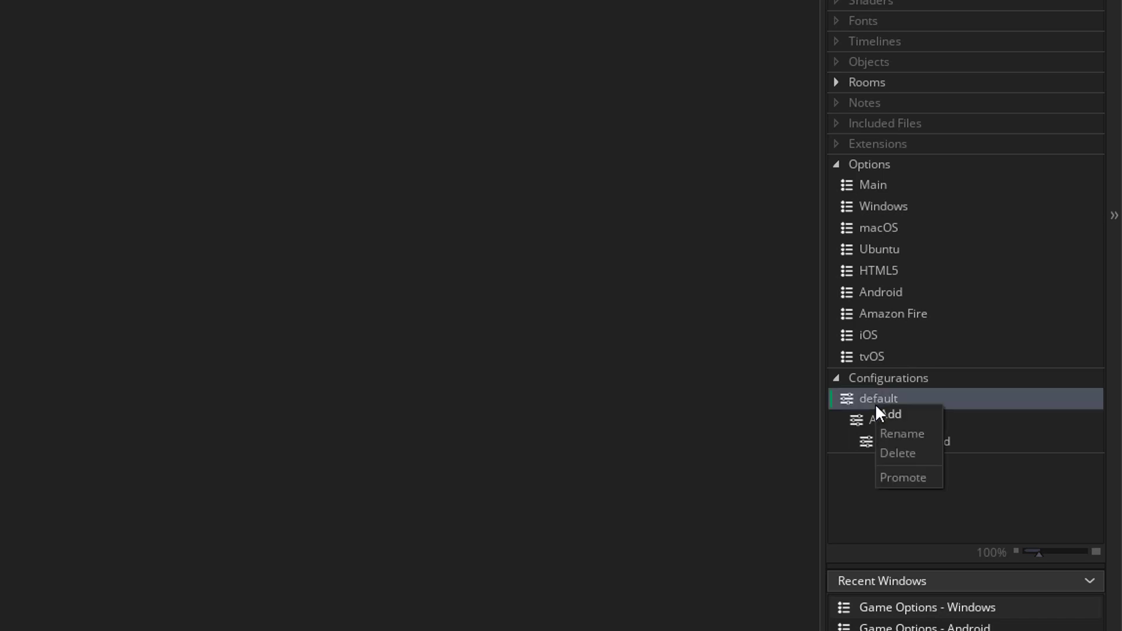
{"action": "left_click", "coordinate": [890, 411]}
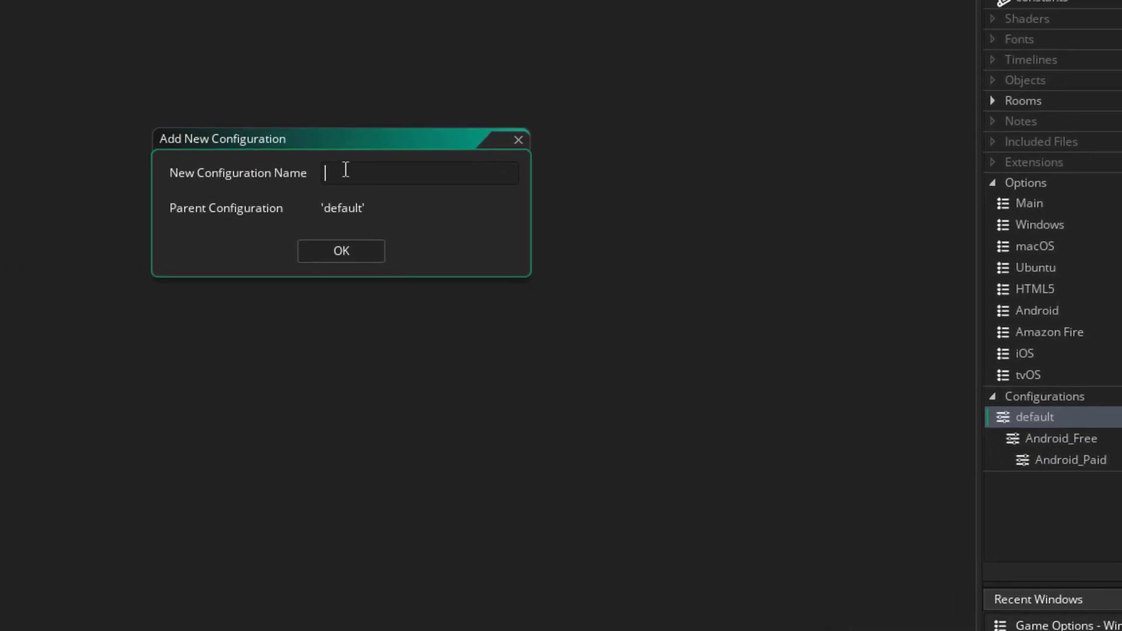
{"action": "type", "text": "test"}
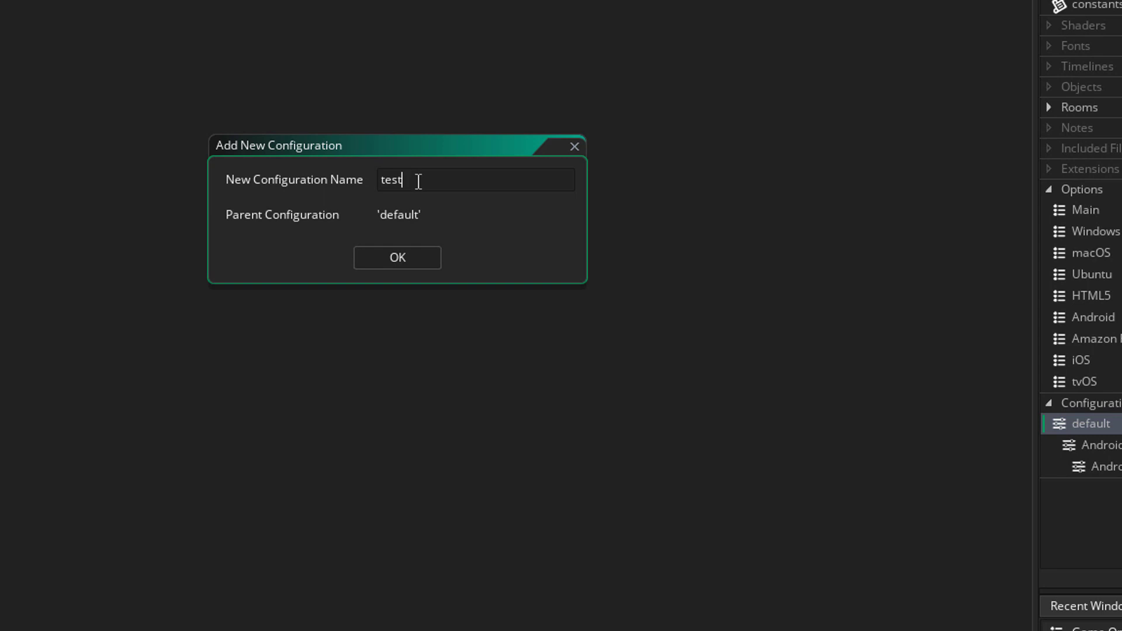
{"action": "left_click", "coordinate": [404, 263]}
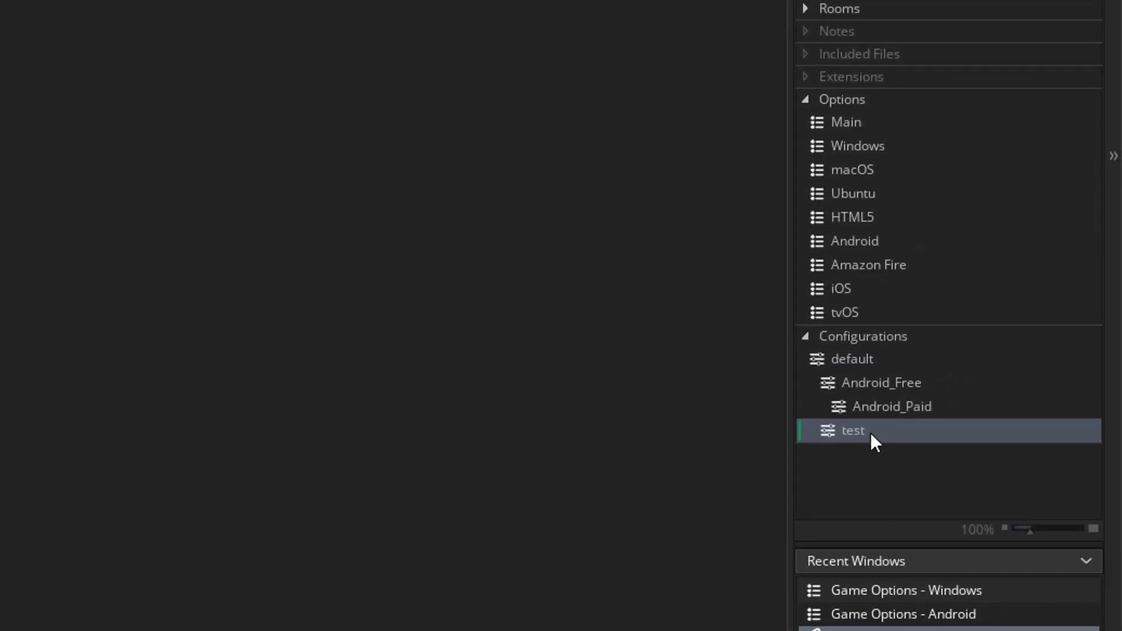
Make default the active build configuration in the target manager.
{"action": "left_click", "coordinate": [865, 369]}
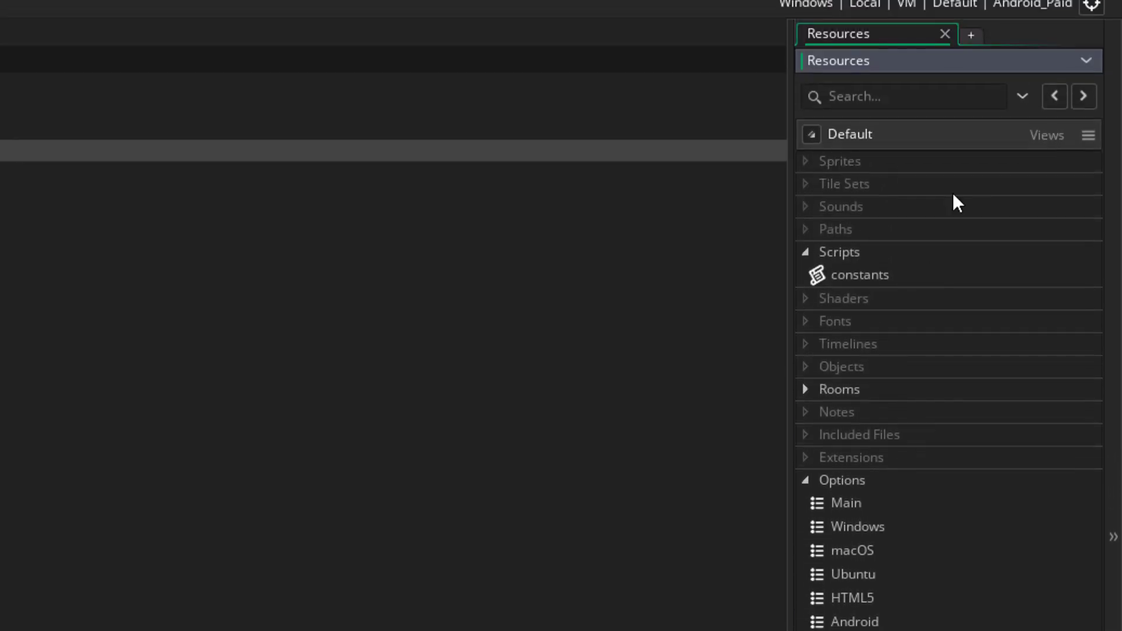
{"action": "left_click", "coordinate": [1092, 11]}
{"action": "left_click", "coordinate": [970, 68]}
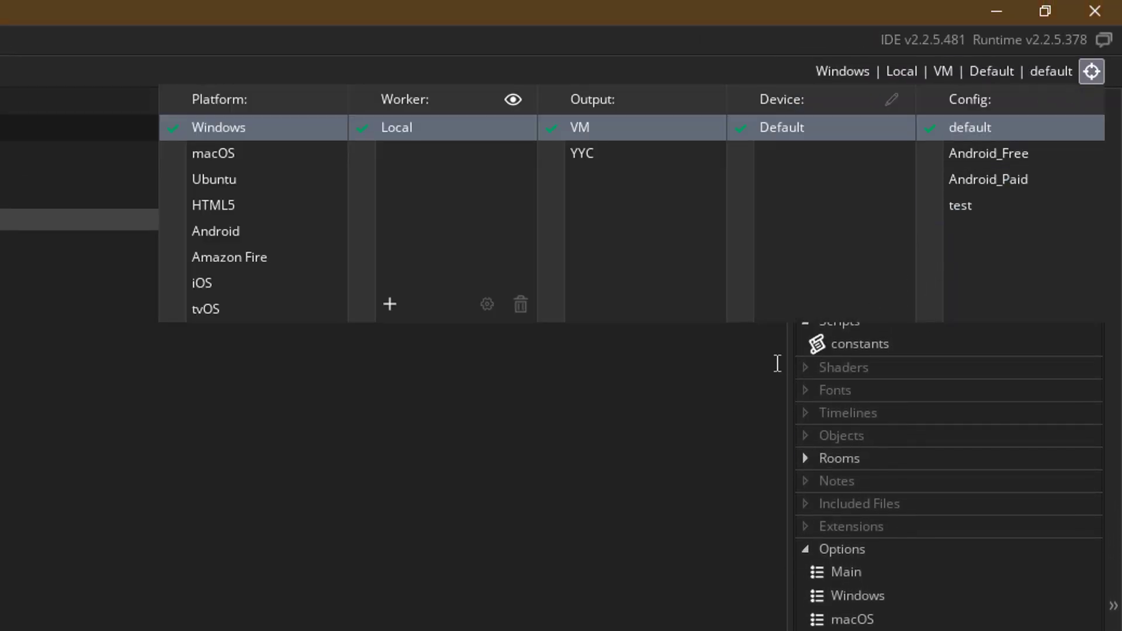
{"action": "left_click", "coordinate": [707, 401]}
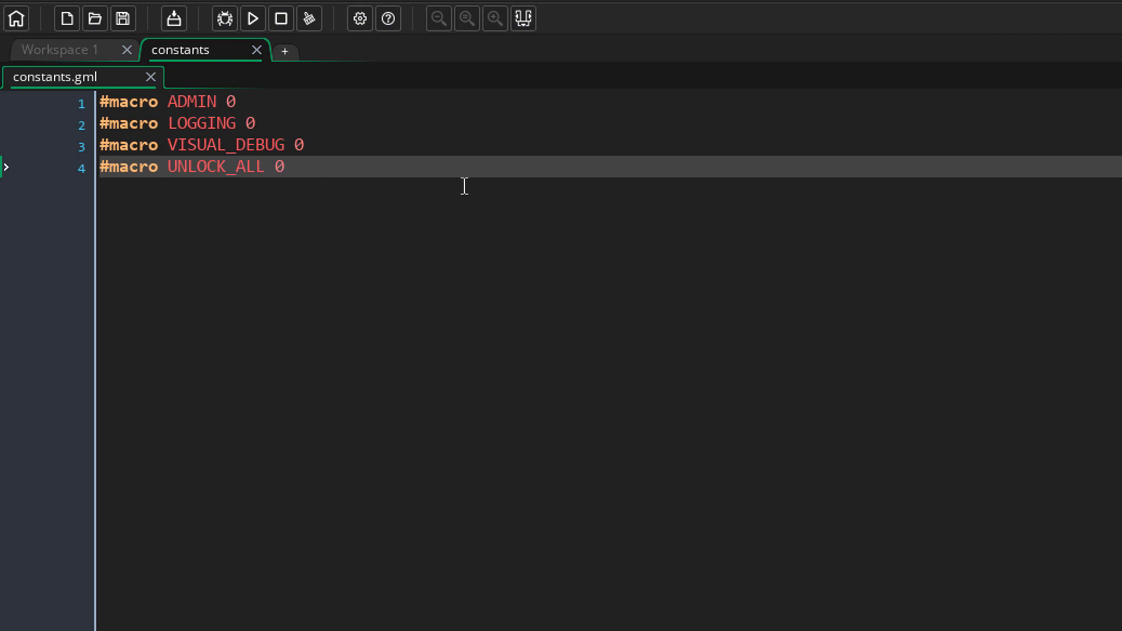
Add the overrides #macro test:ADMIN 1, #macro test:LOGGING 1 and #macro test:UNLOCK_ALL 1.
{"action": "key", "text": "Return"}
{"action": "key", "text": "Return"}
{"action": "type", "text": "#macro test:ADMIN 1"}
{"action": "key", "text": "Return"}
{"action": "type", "text": "#macro test:LOGGING 1"}
{"action": "key", "text": "Return"}
{"action": "type", "text": "#macro test:UNLOCK_ALL 1"}
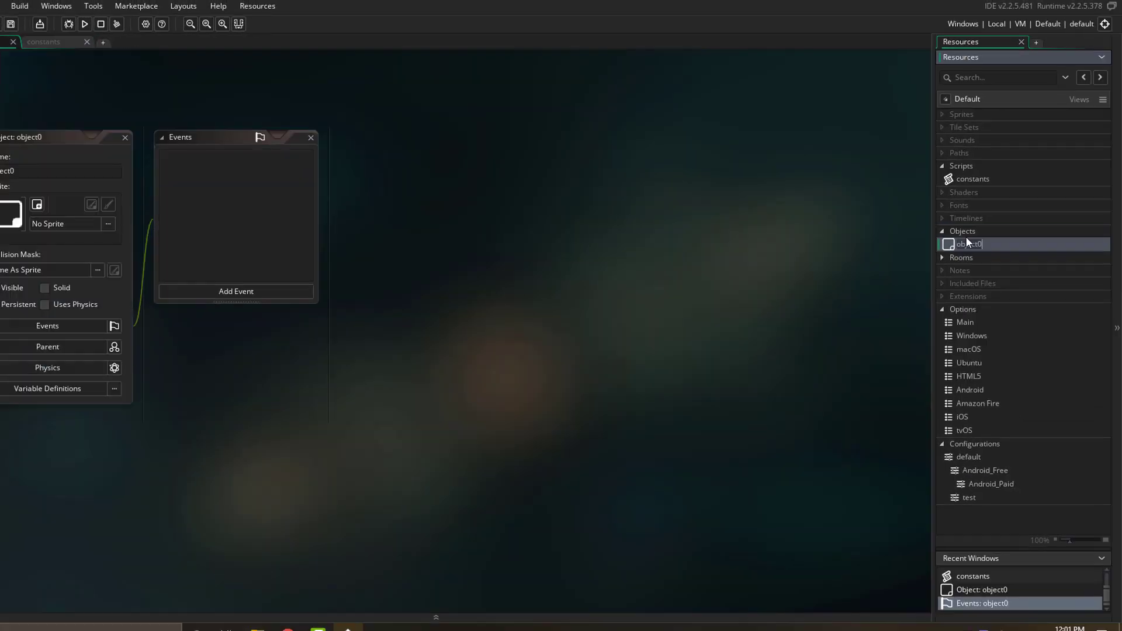
Keep the name object0 for the new object, then open and close room0.
{"action": "key", "text": "Return"}
{"action": "left_click", "coordinate": [942, 257]}
{"action": "double_click", "coordinate": [969, 270]}
{"action": "left_click", "coordinate": [316, 46]}
Add a Draw event to object0.
{"action": "right_click", "coordinate": [237, 214]}
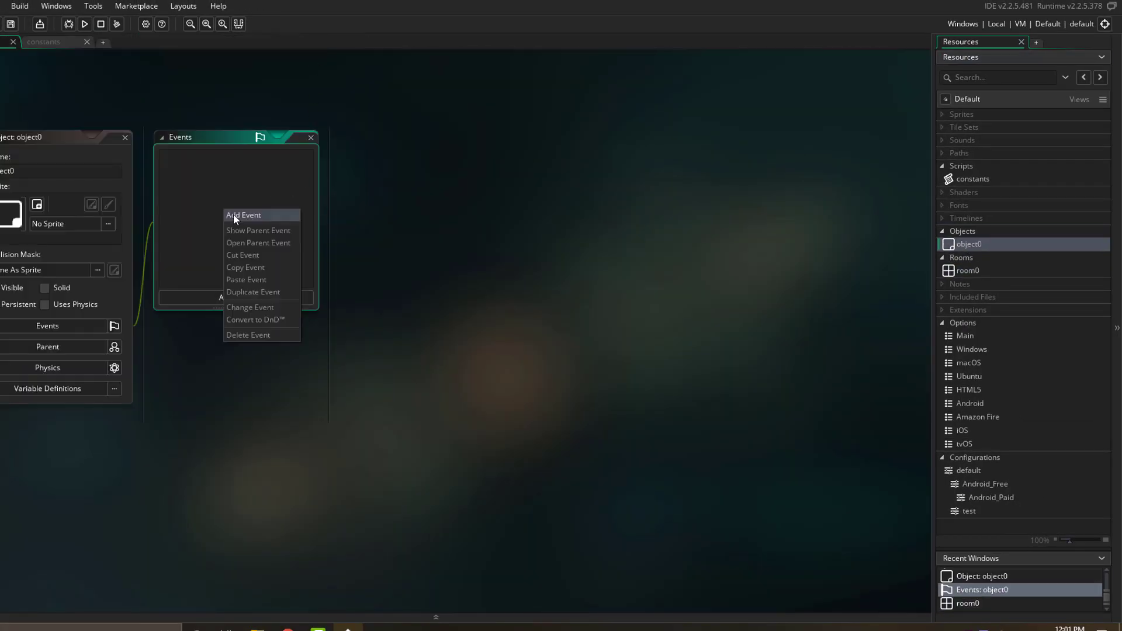
{"action": "left_click", "coordinate": [236, 215]}
{"action": "mouse_move", "coordinate": [274, 289]}
{"action": "left_click", "coordinate": [335, 292]}
Write Draw code building an ADMIN/LOGGING string, drawing it with draw_text(4, 4, _str), then run.
{"action": "type", "text": "var _str = \"ADMIN: \" + string(ADMIN) + \"\\nLOGGING: \" + string(L"}
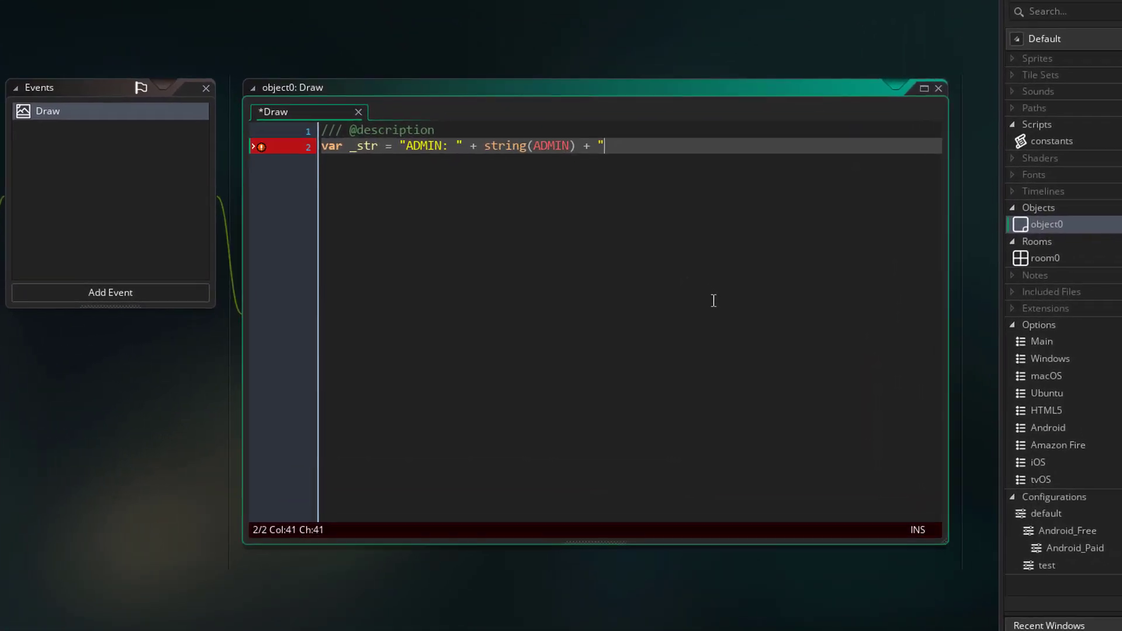
{"action": "type", "text": "OGGING);"}
{"action": "key", "text": "Return"}
{"action": "key", "text": "Return"}
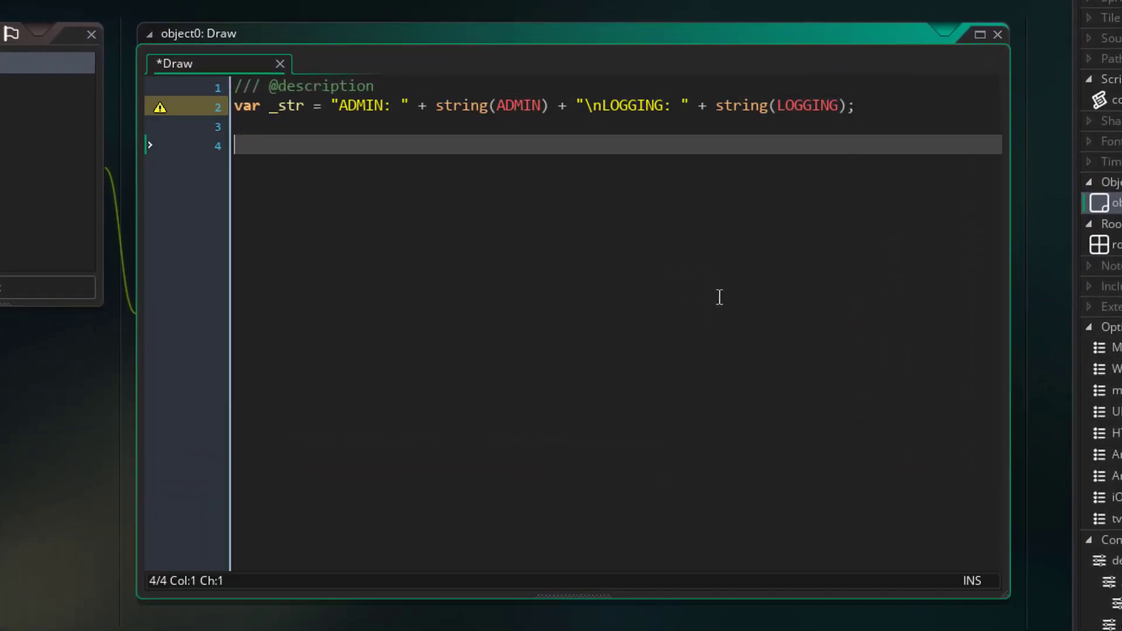
{"action": "type", "text": "draw_text(4, 4, _str);"}
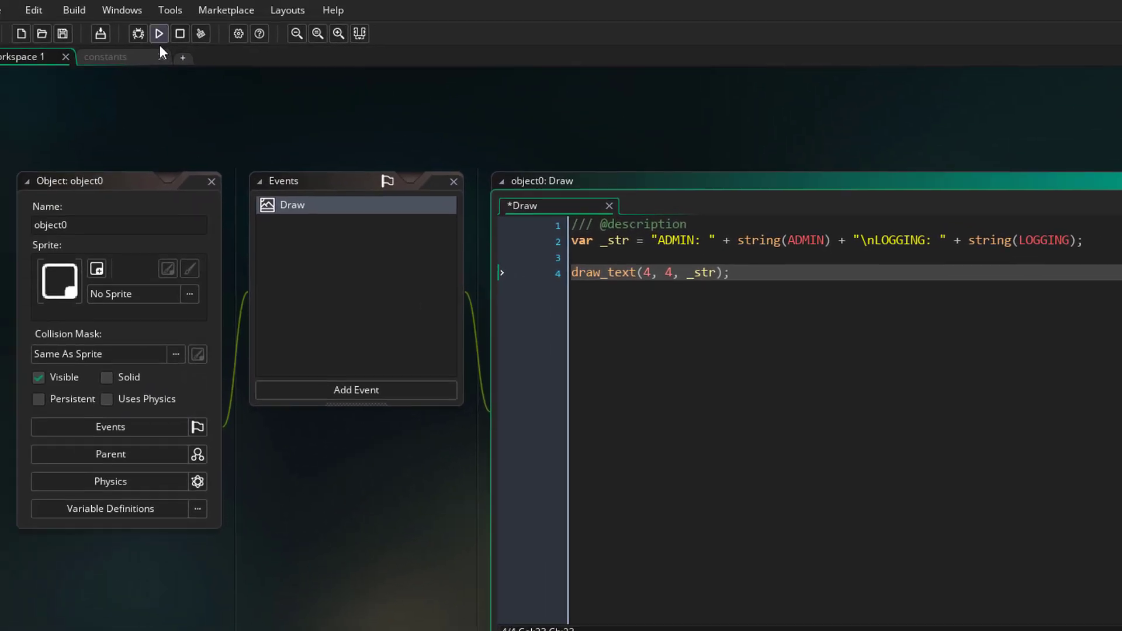
{"action": "left_click", "coordinate": [175, 41]}
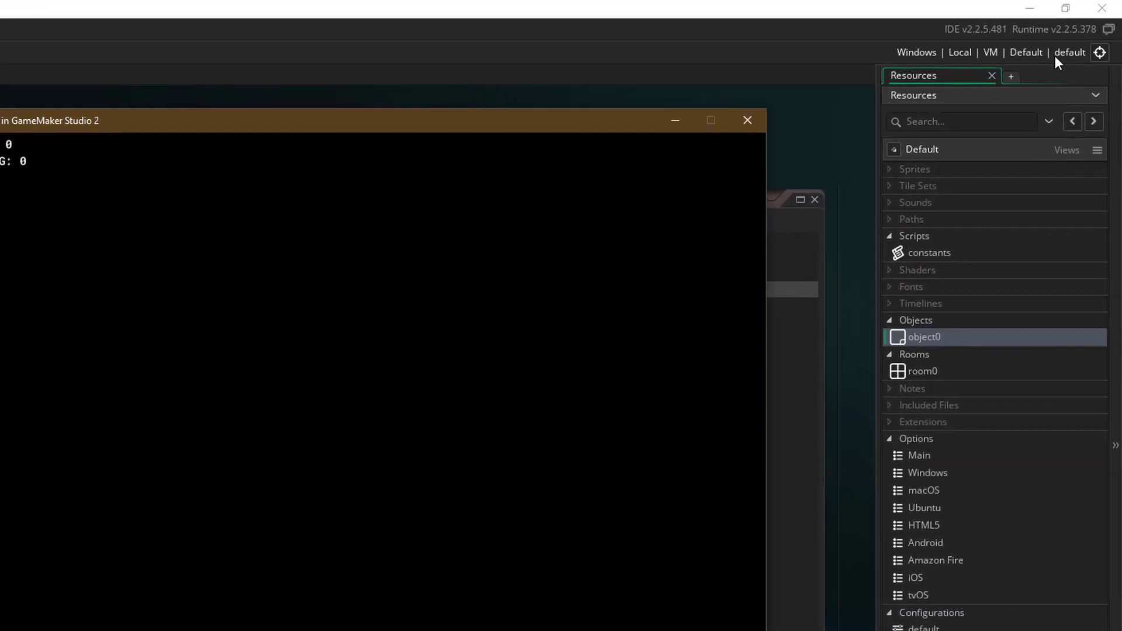
Run the game with the test configuration, then select the ADMIN and LOGGING overrides in constants.
{"action": "left_click", "coordinate": [1065, 57]}
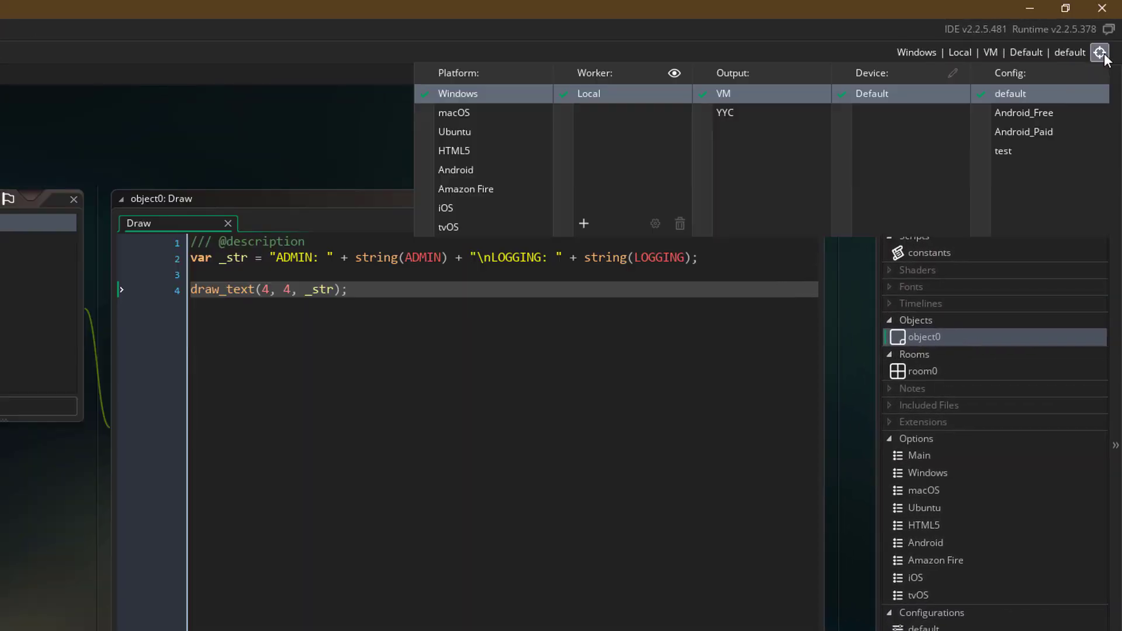
{"action": "left_click", "coordinate": [1019, 151]}
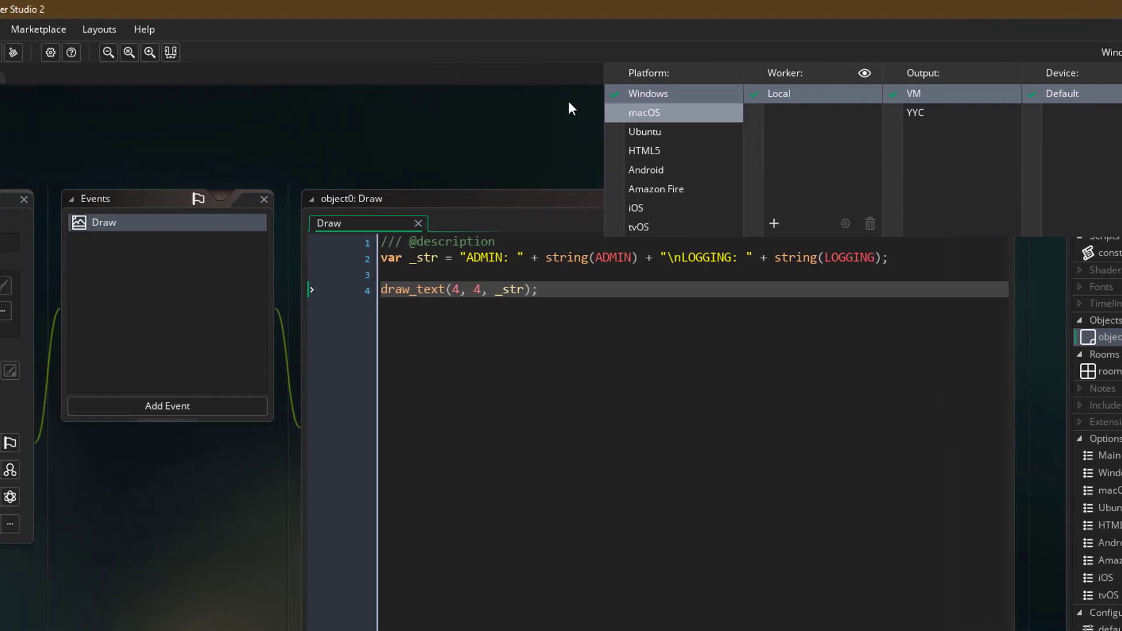
{"action": "left_click", "coordinate": [190, 52]}
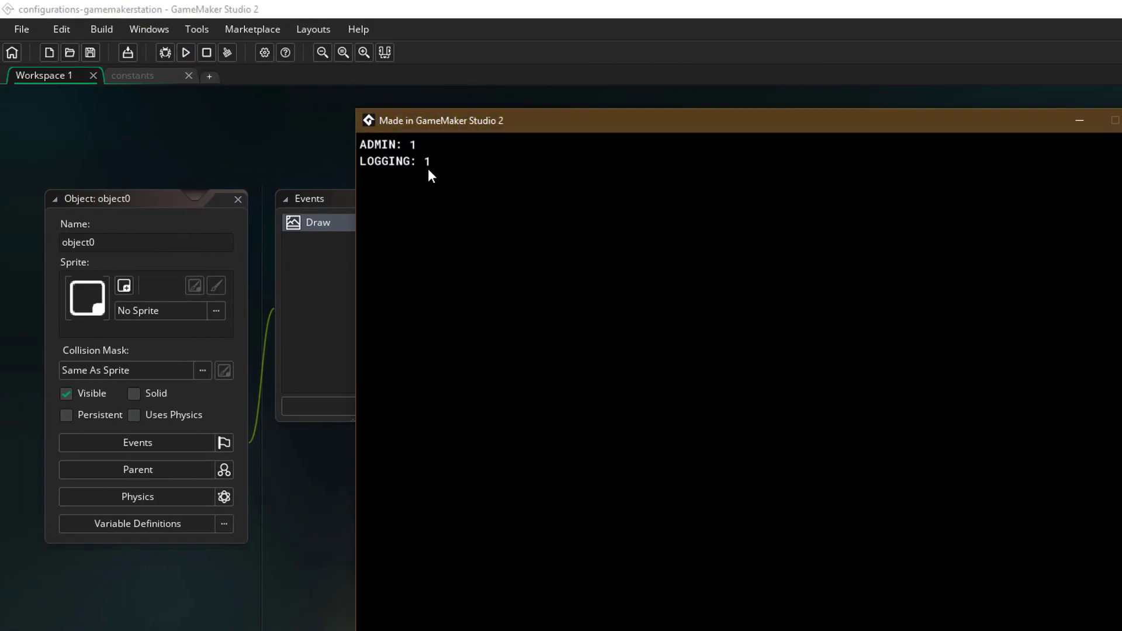
{"action": "left_click", "coordinate": [159, 79]}
{"action": "left_click_drag", "start_coordinate": [248, 208], "coordinate": [118, 201]}
{"action": "left_click", "coordinate": [273, 208]}
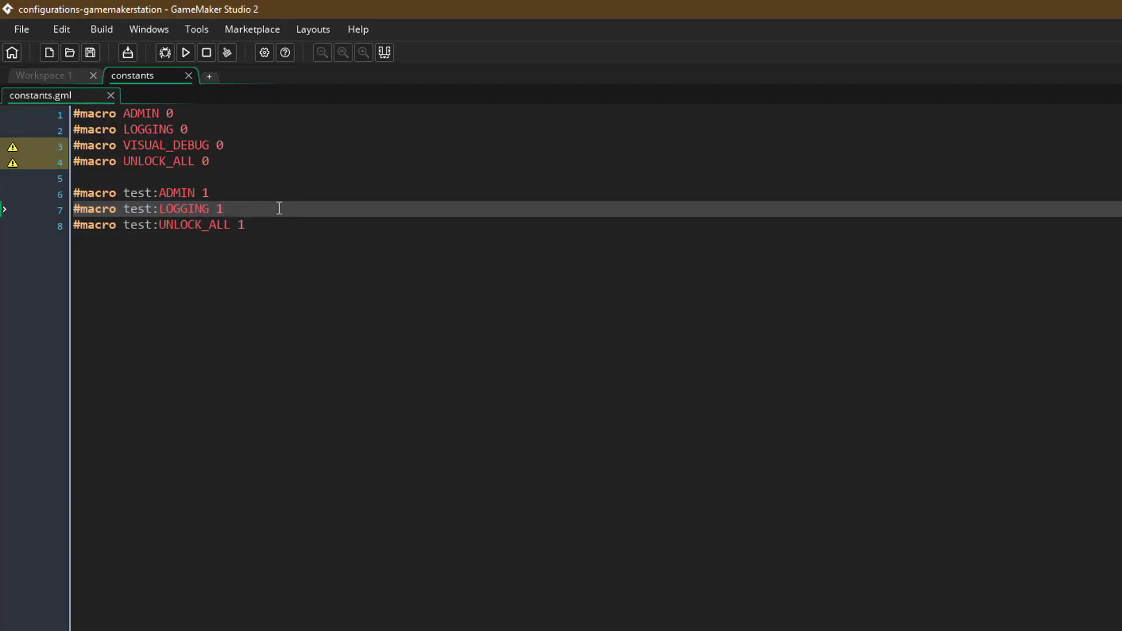